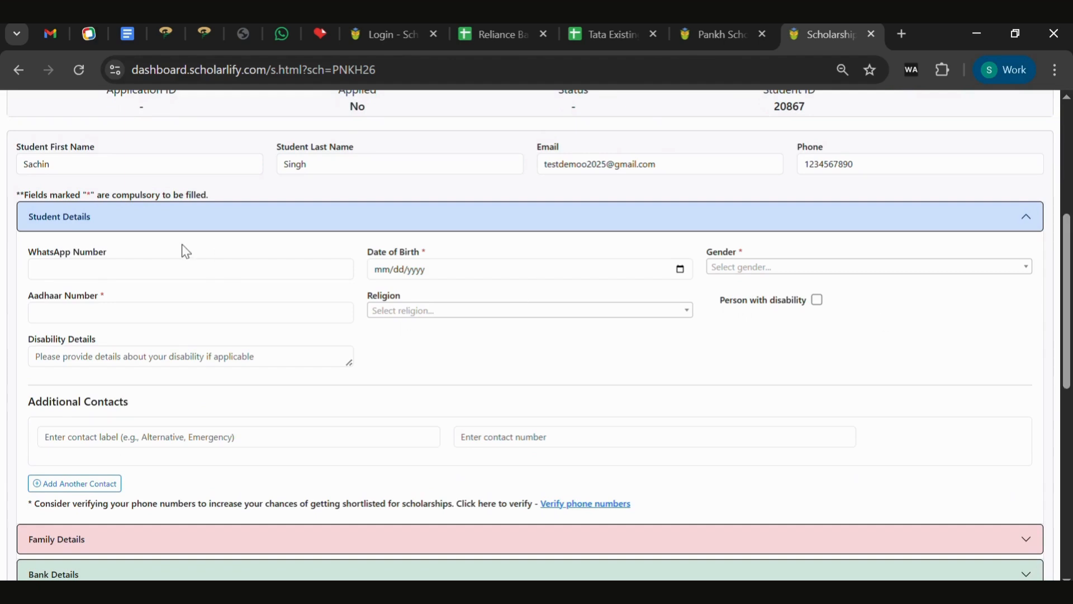
Enter the student's WhatsApp number, date of birth 01/27/2000 and gender Female.
click(244, 279)
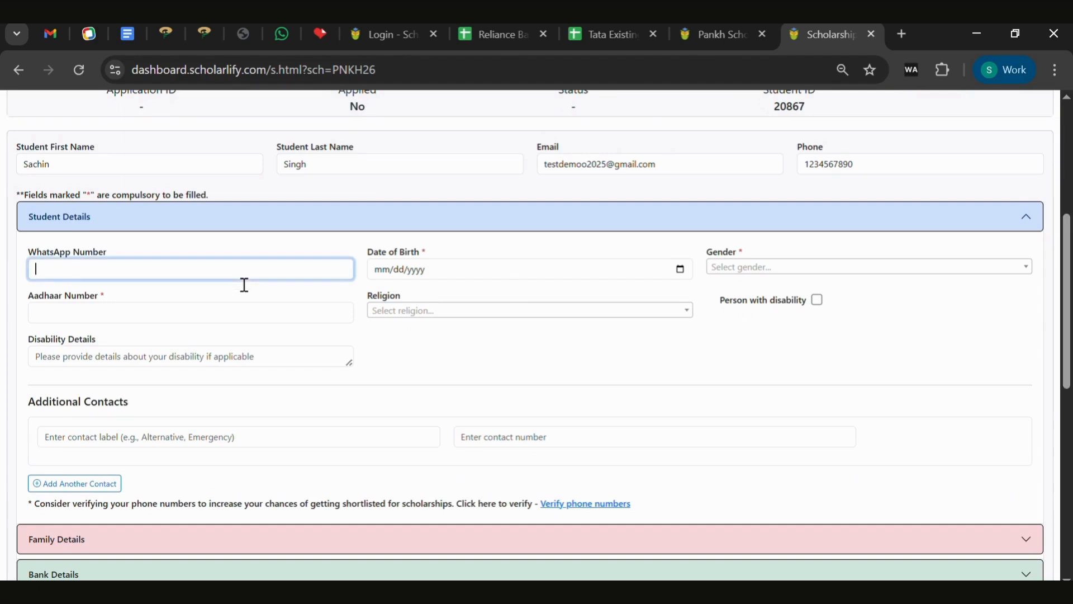
text(1234567899)
click(553, 279)
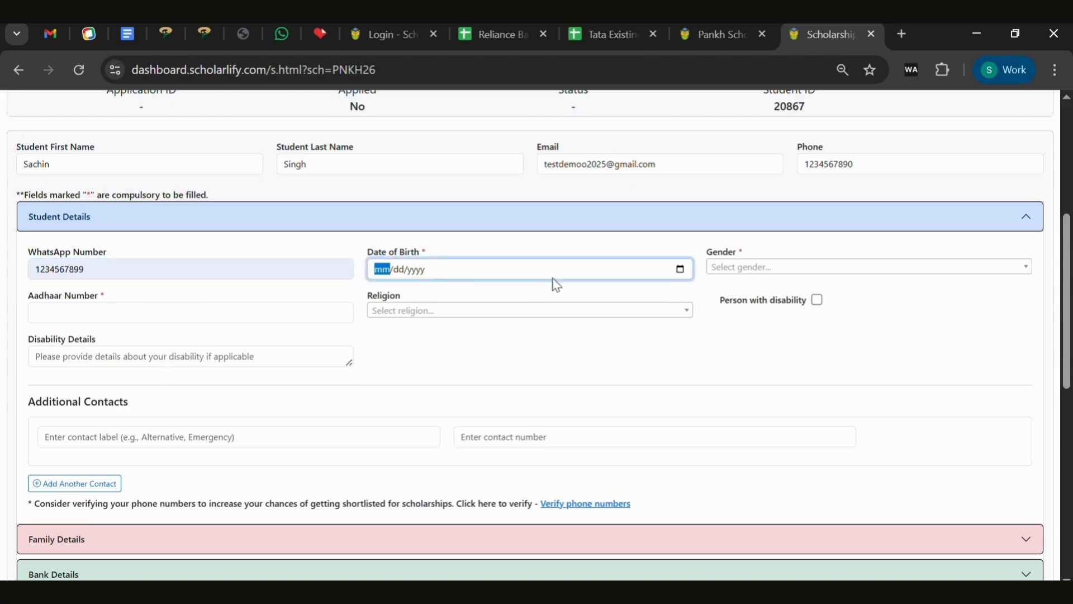
click(680, 272)
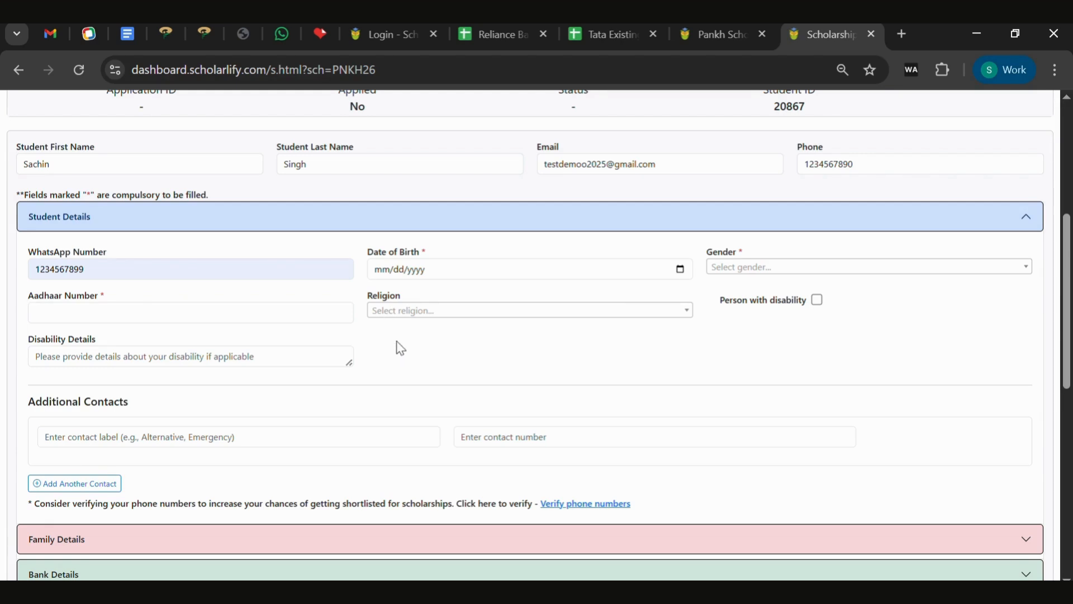
click(386, 331)
click(767, 269)
click(755, 307)
Enter the Aadhaar number, religion Hindu, and an 'Alternate' extra contact with its phone number.
click(313, 324)
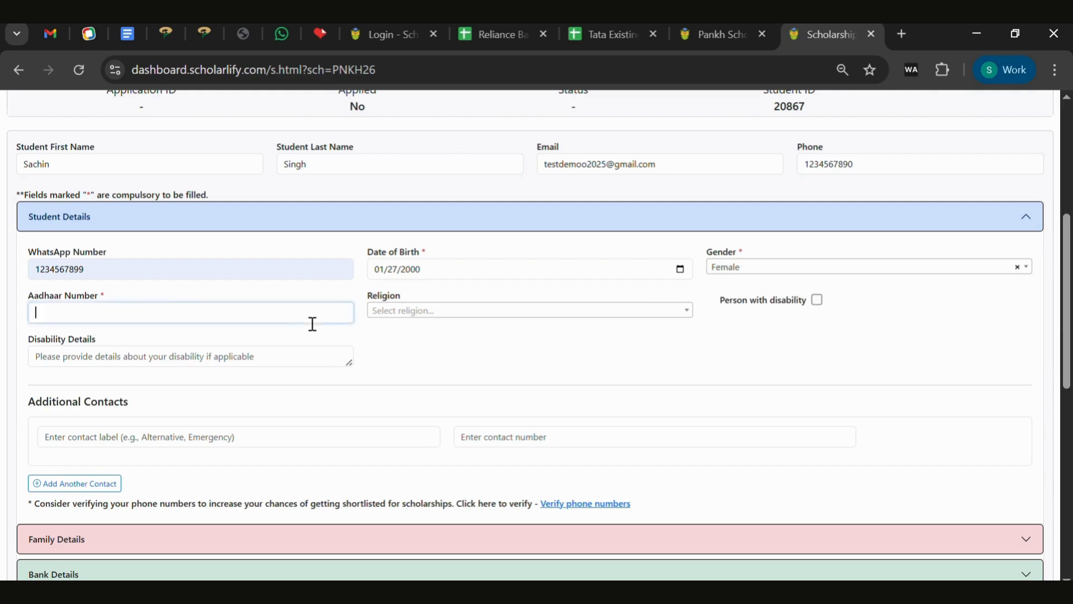
click(450, 311)
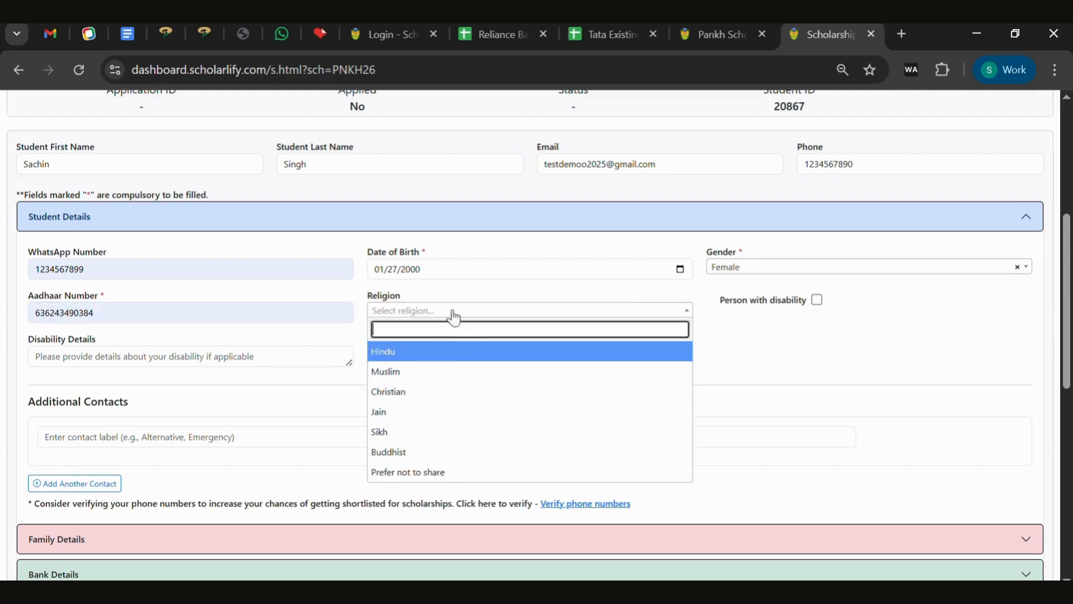
click(453, 358)
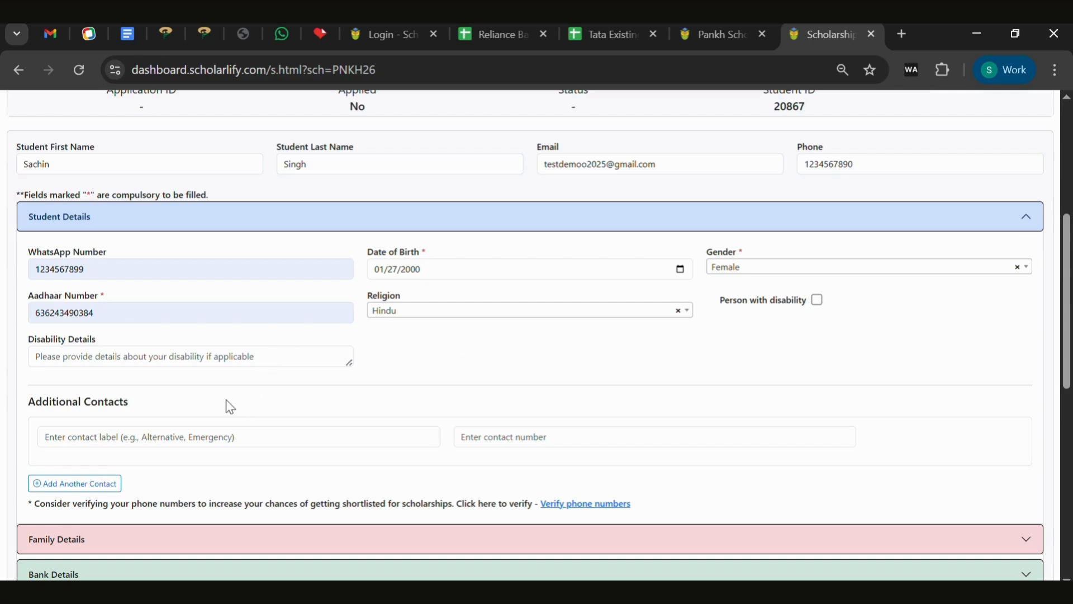
click(216, 445)
text(Alternate)
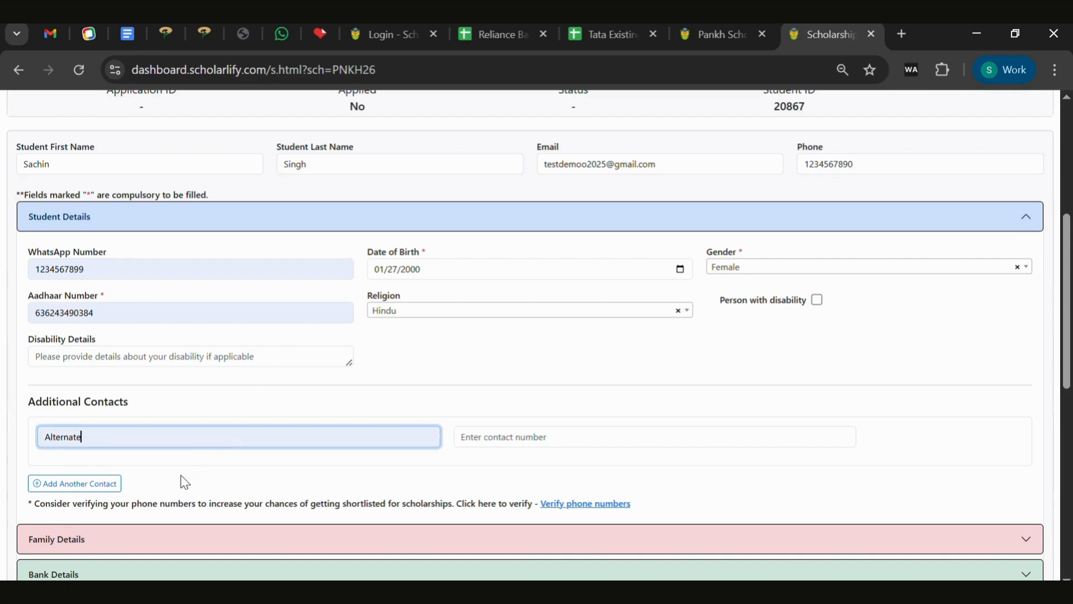
click(570, 444)
text(1234567891)
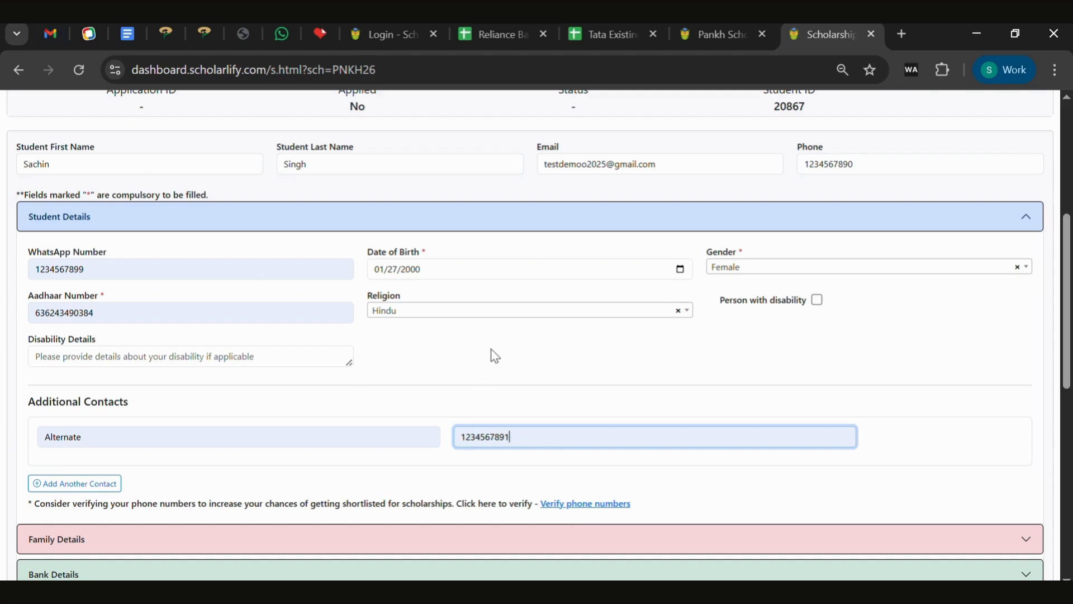
scroll(607, 360, down, 3)
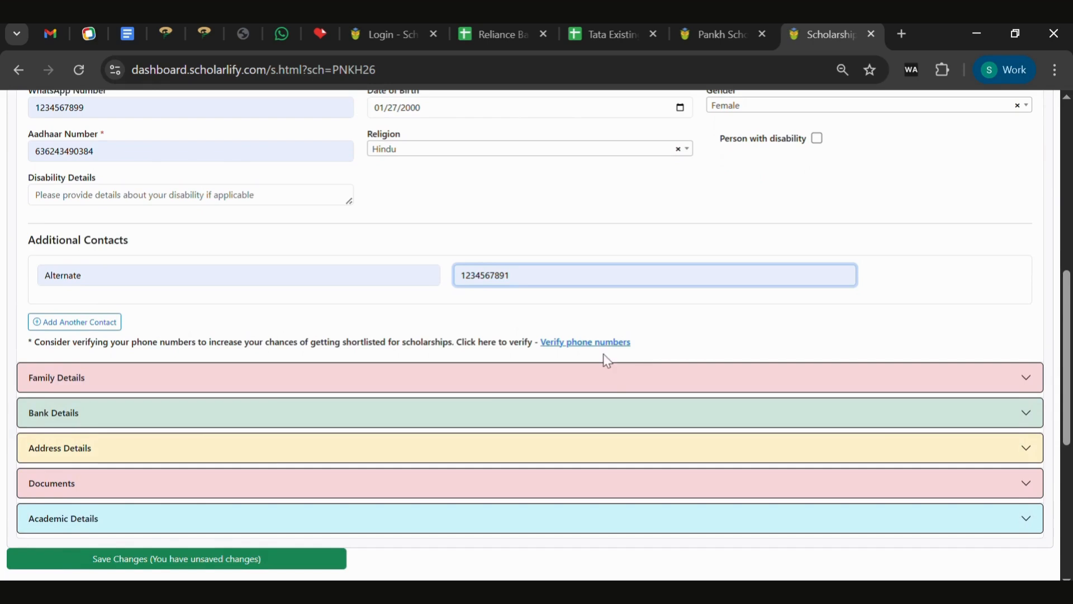
Set socio category ST, family type Small Family and parental status Both Parents Alive.
click(615, 377)
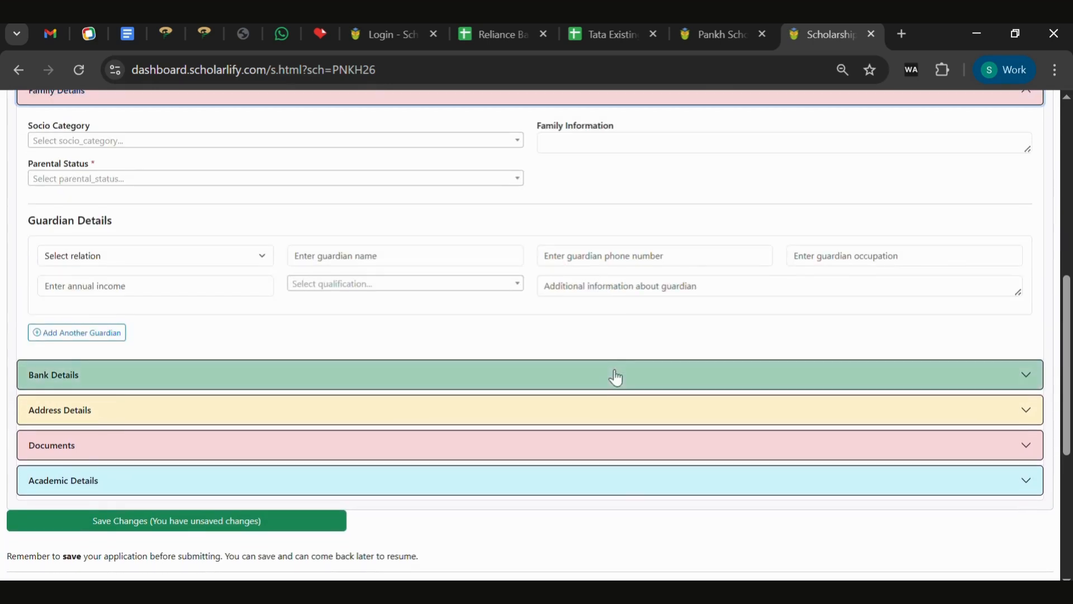
click(441, 141)
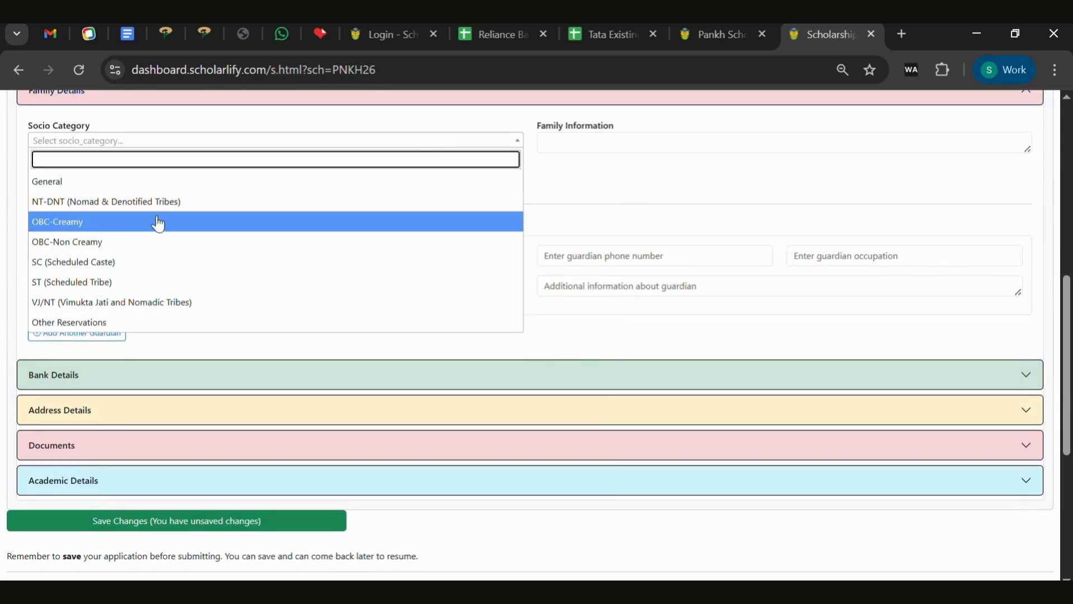
click(126, 283)
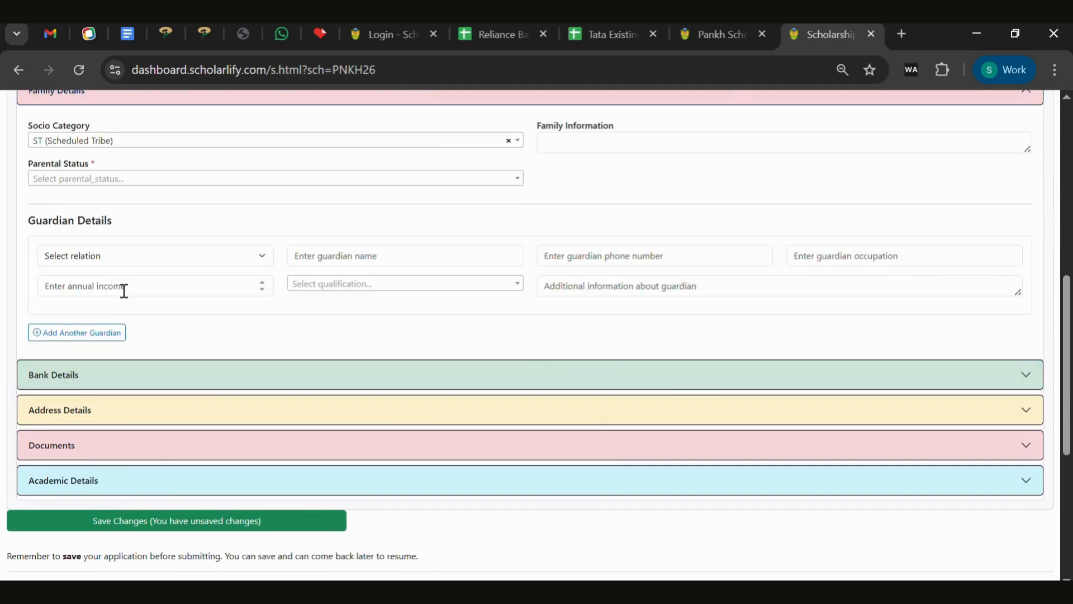
click(605, 156)
text(Small Family)
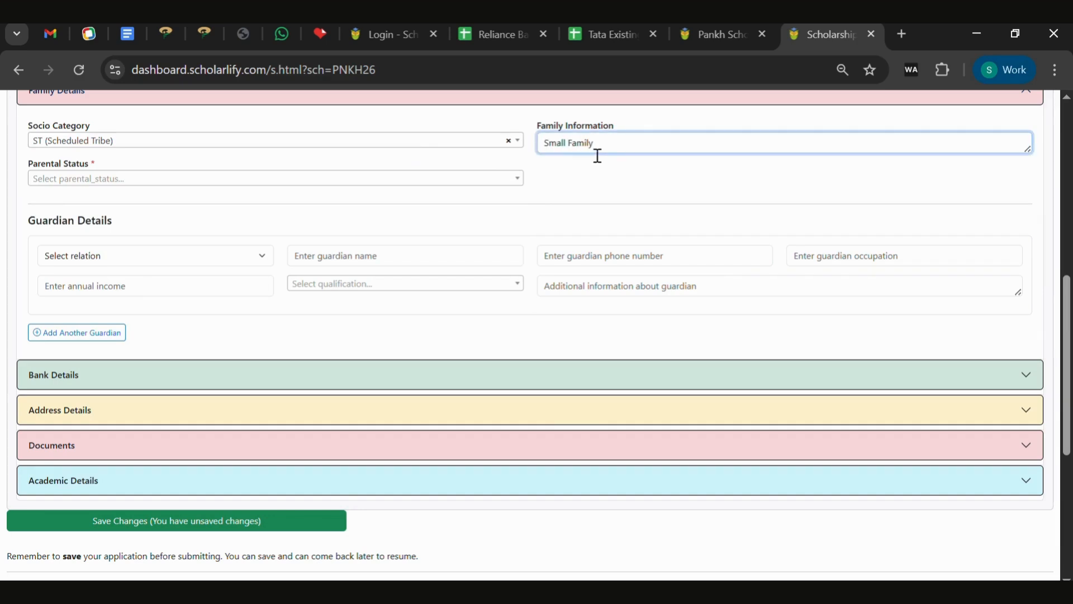
click(398, 180)
click(281, 256)
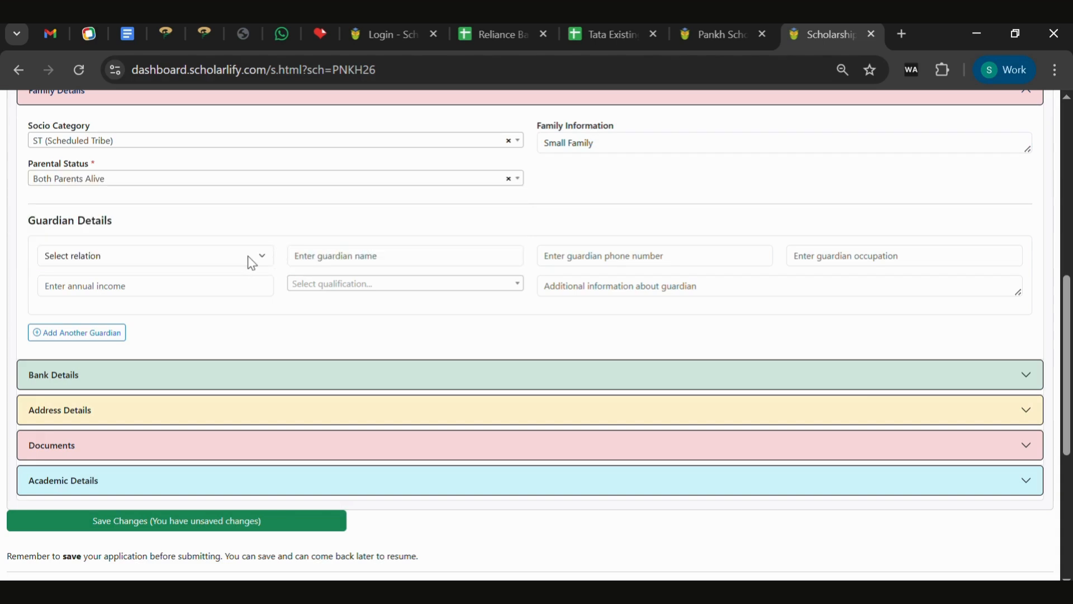
Add a Father guardian with the guardian's name, phone number and occupation Self Employee.
click(233, 256)
click(94, 299)
click(374, 258)
text(Test)
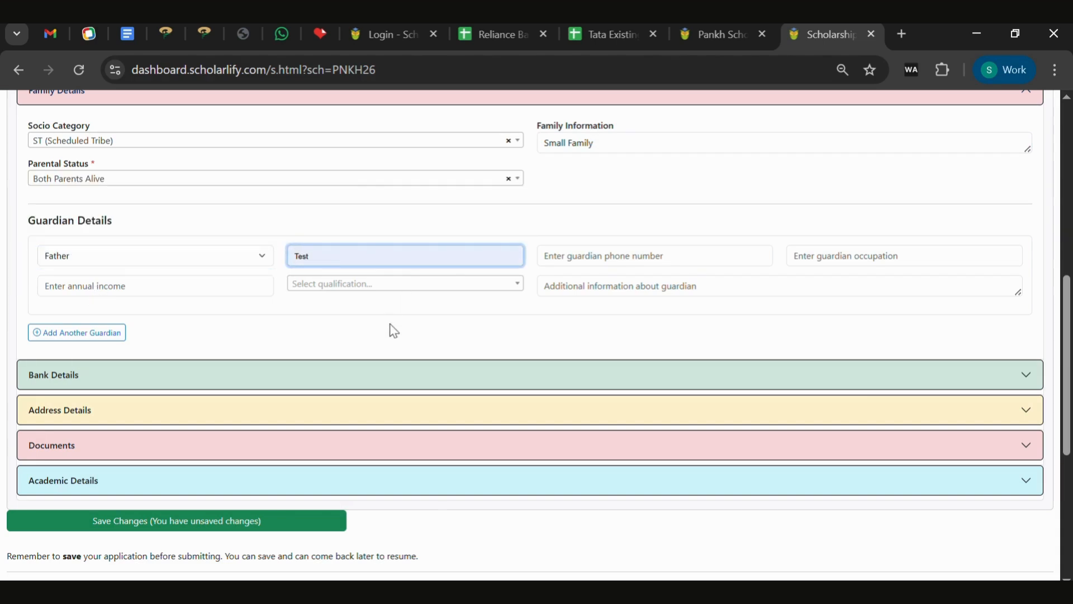
click(578, 258)
click(887, 266)
text(Self Employee)
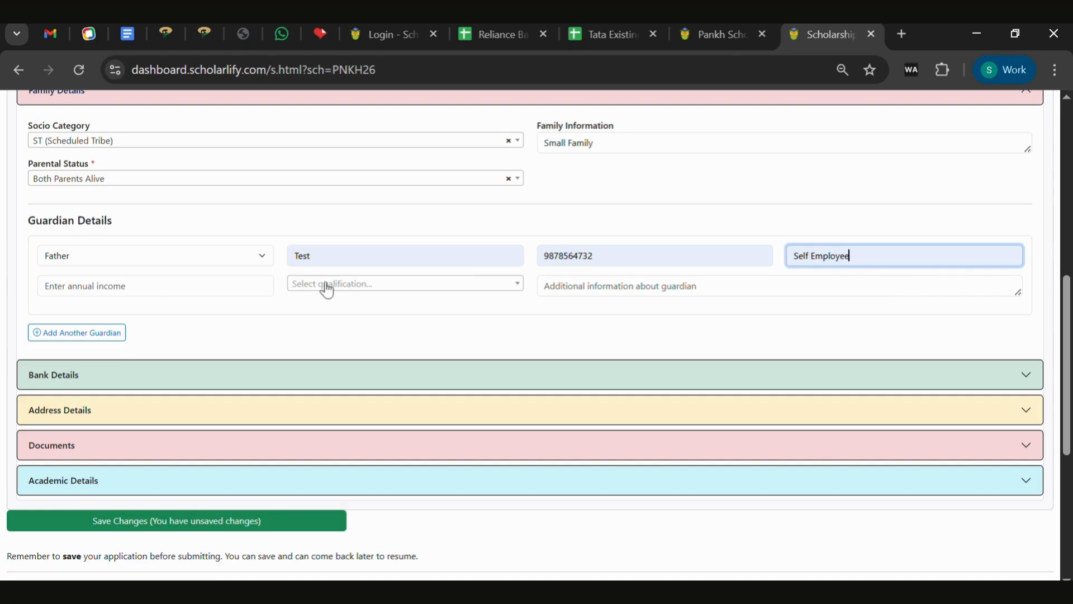
Give the guardian annual income 40000, qualification Class 7, and extra guardian information.
click(158, 287)
text(40000)
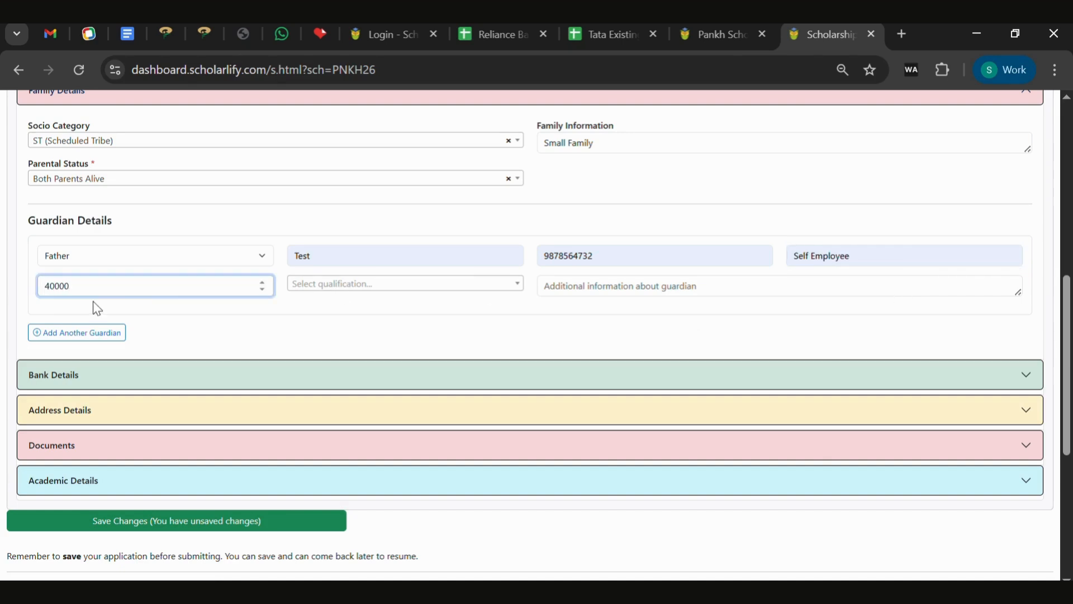
click(367, 285)
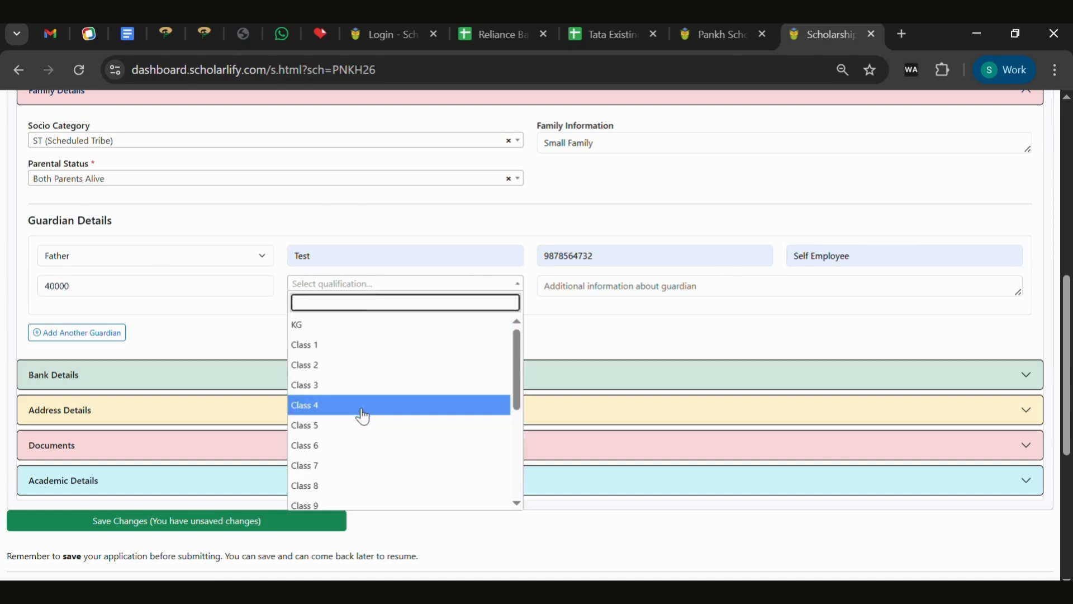
click(363, 466)
click(605, 297)
text(Good Family)
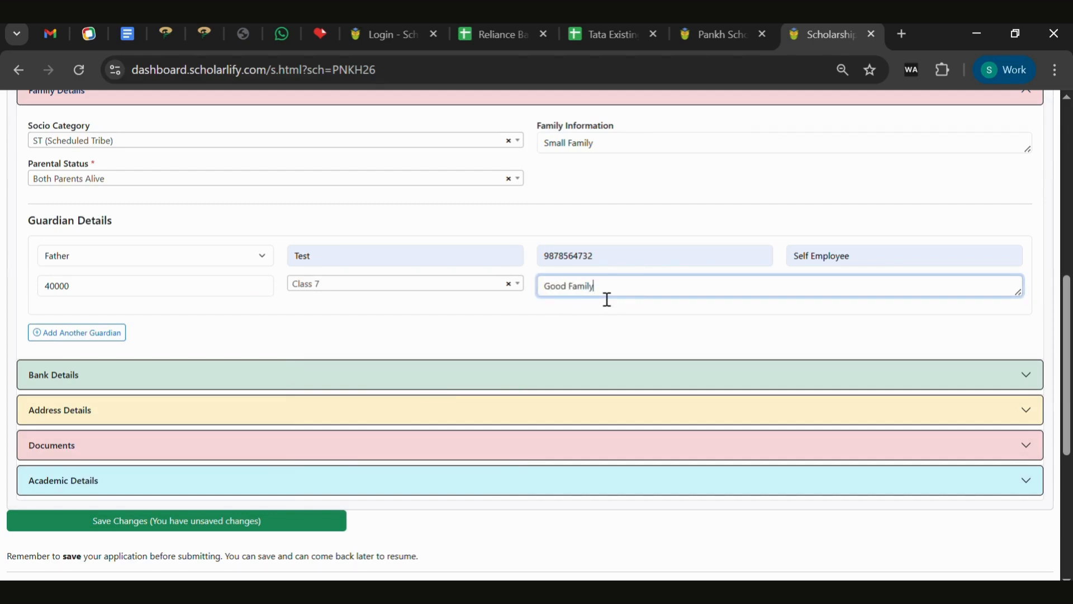
click(515, 341)
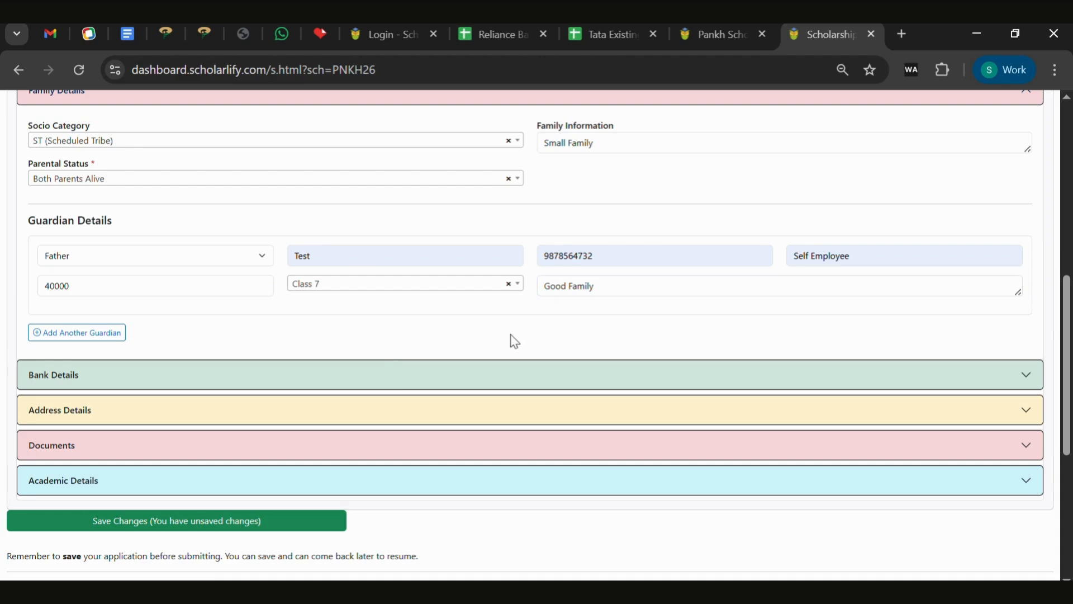
Enter IFSC SBIN0000691 (State Bank of India), the account number, relation Self and the holder's name.
click(387, 371)
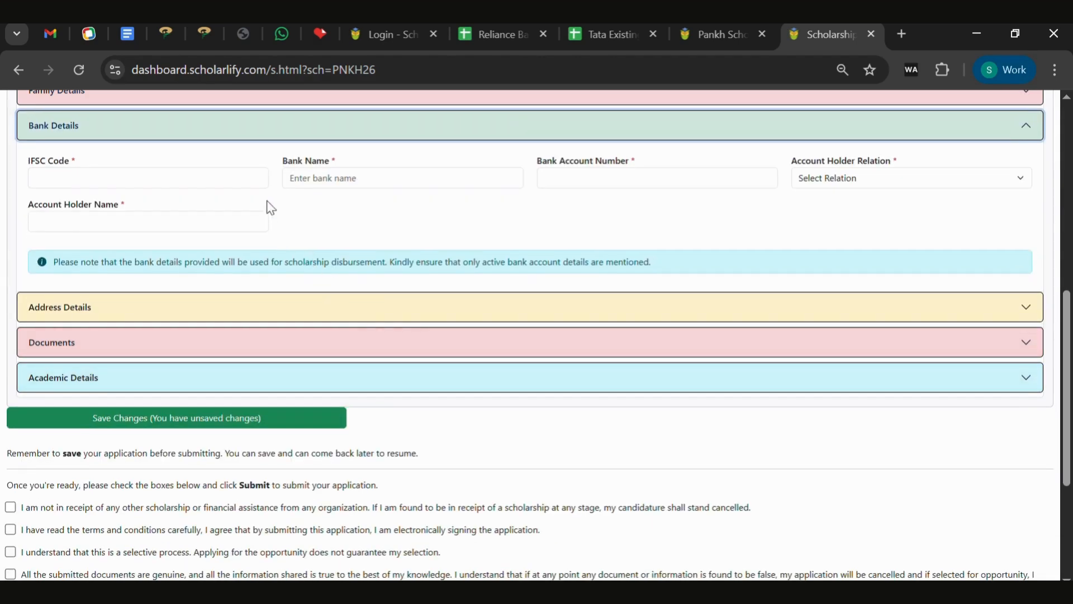
click(240, 188)
text(SBIN0000691)
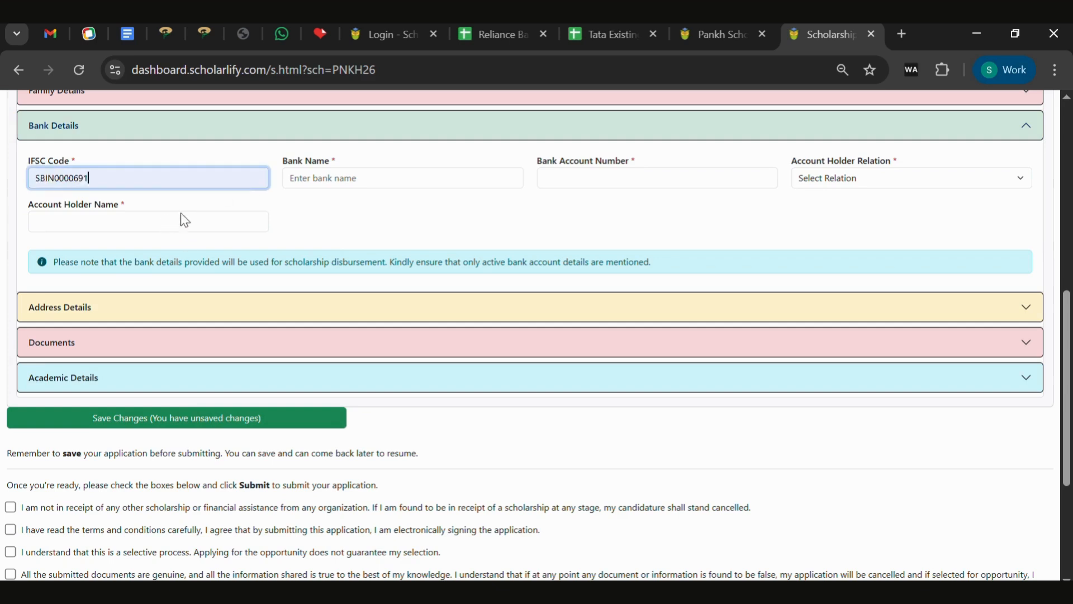
click(393, 179)
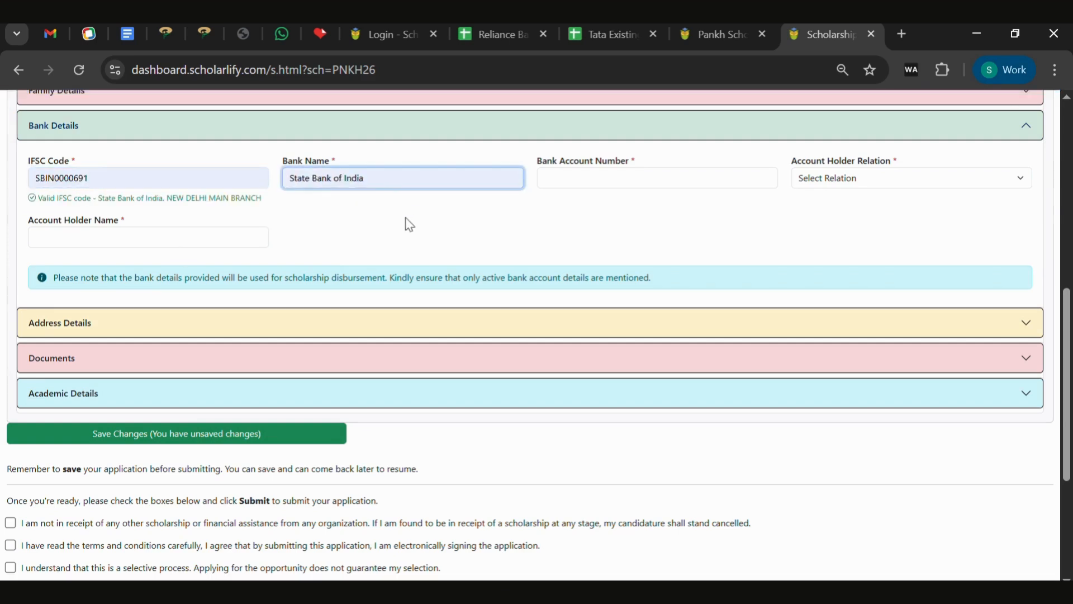
click(650, 184)
key(ctrl+v)
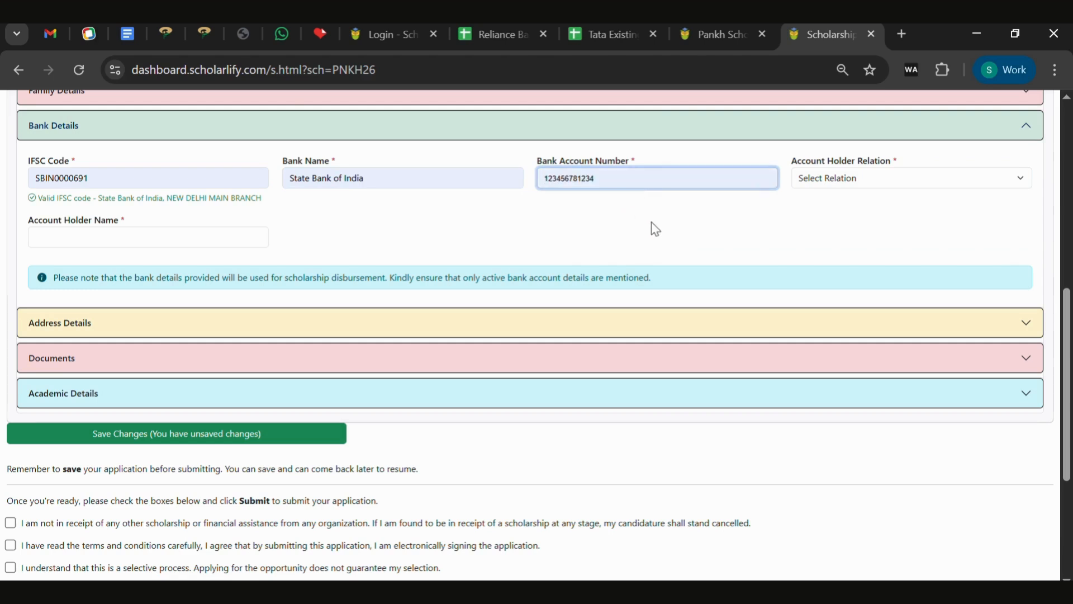
click(853, 185)
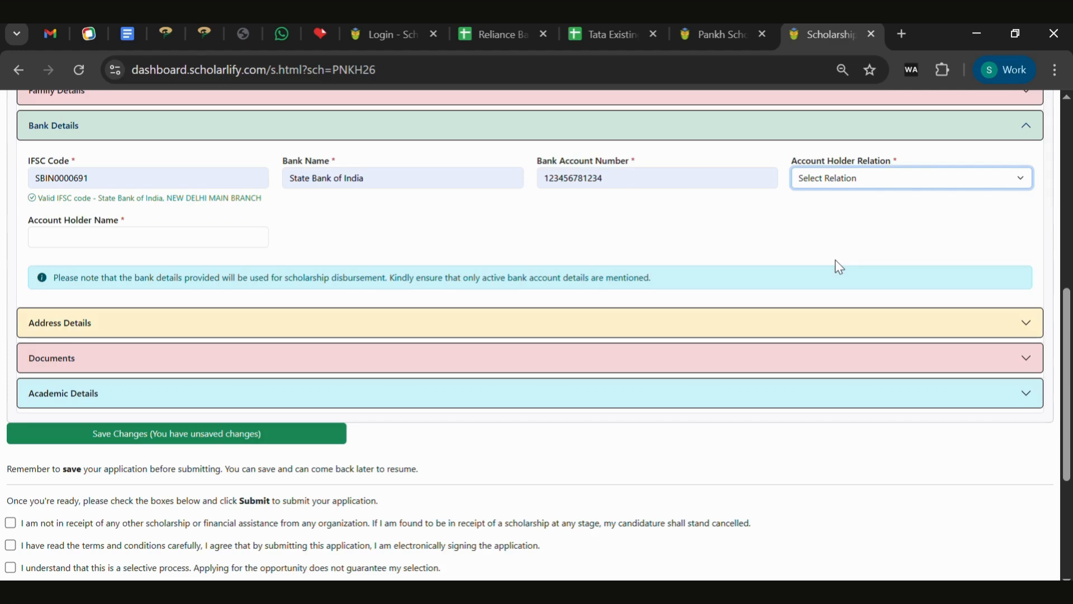
key(Down)
click(127, 240)
text(Sachin)
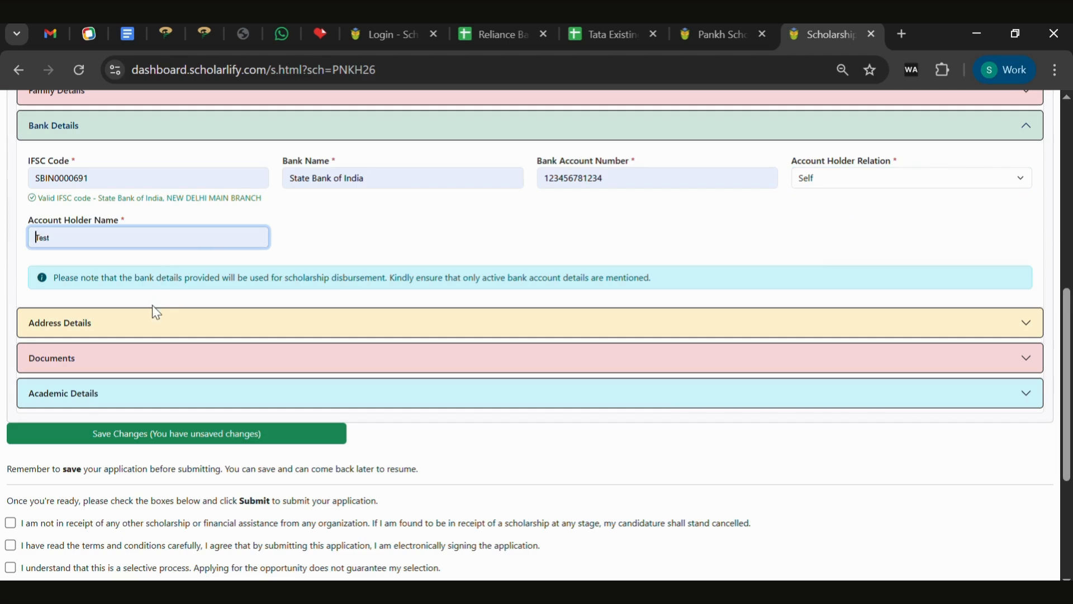
click(192, 328)
Copy the permanent address into the current address and set the state to Maharashtra.
click(252, 218)
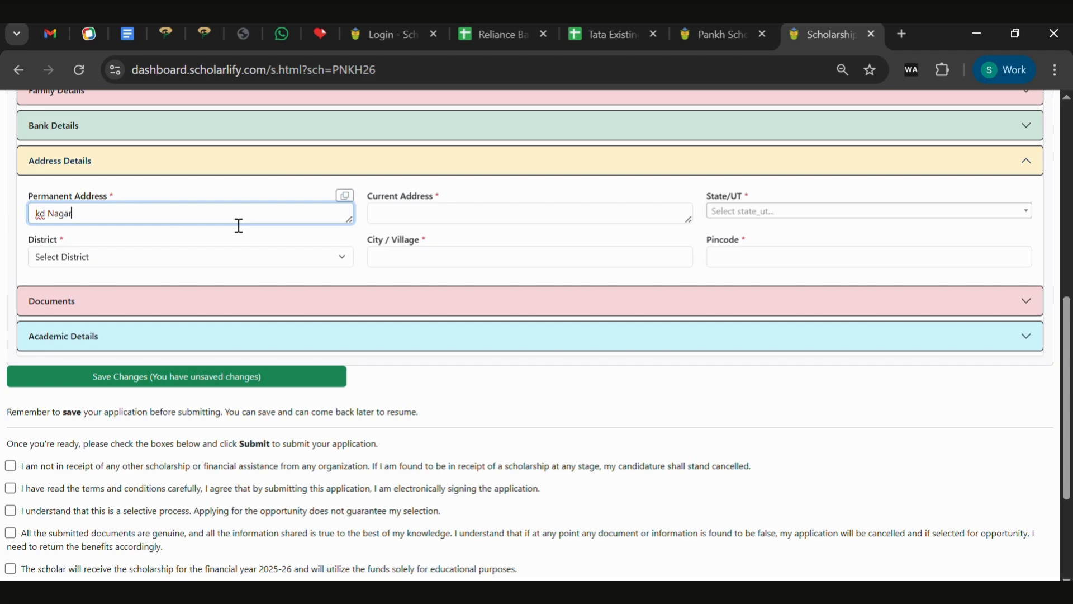
click(537, 223)
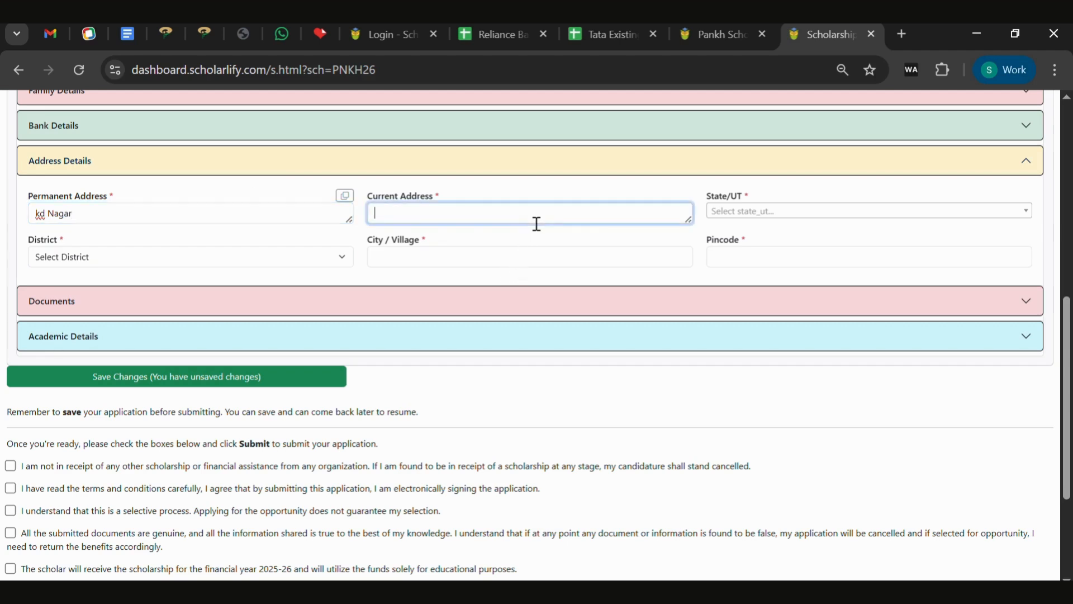
click(344, 195)
click(928, 211)
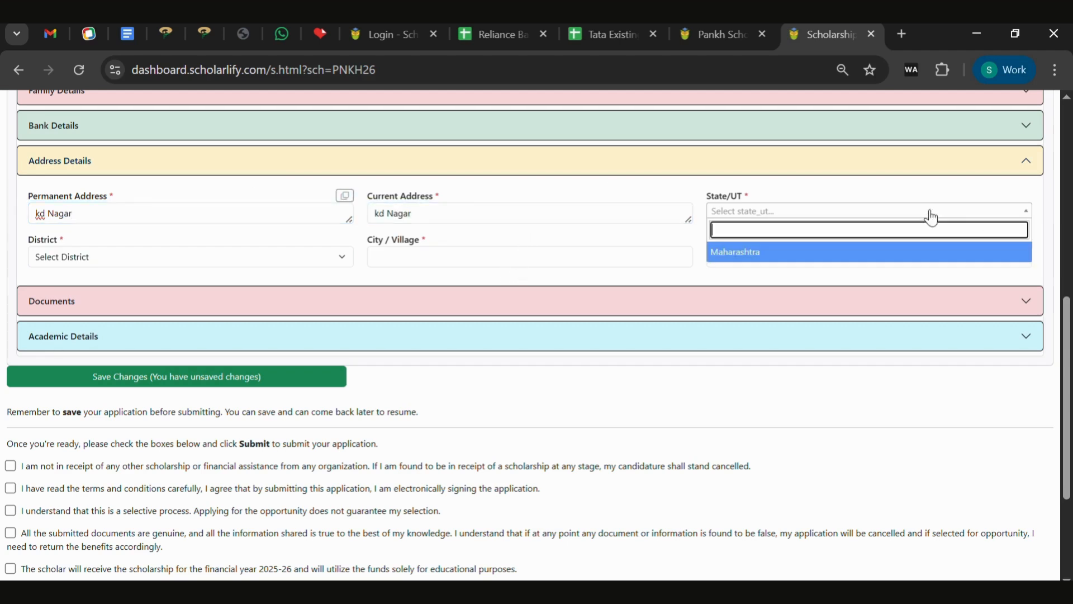
click(872, 252)
Set the district to Palghar and fill in the city and pincode.
click(233, 256)
text(p)
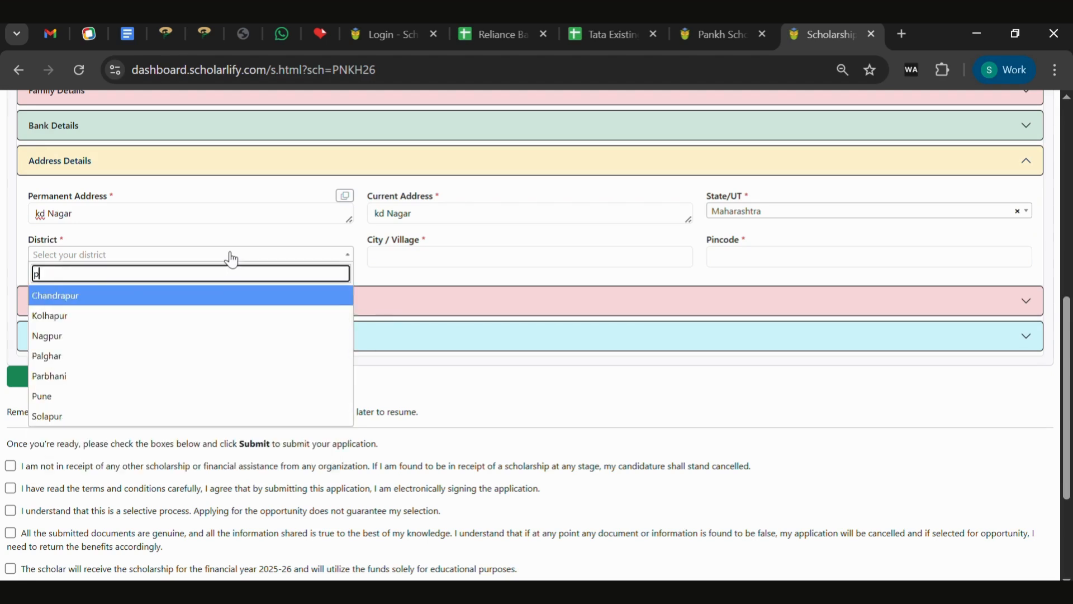
text(al)
key(Return)
click(437, 263)
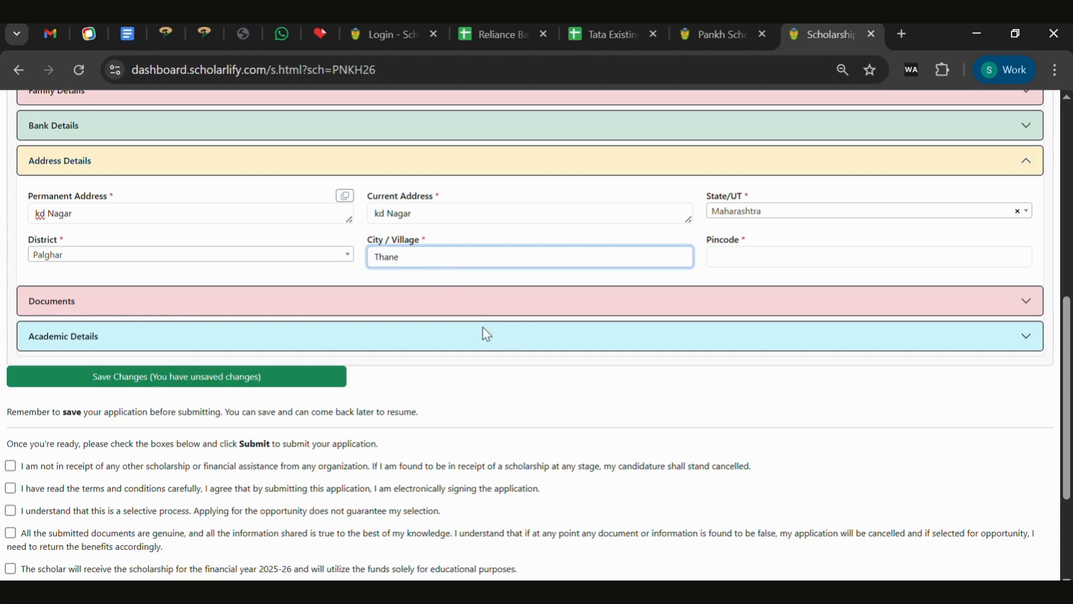
click(769, 259)
text(110041)
click(479, 304)
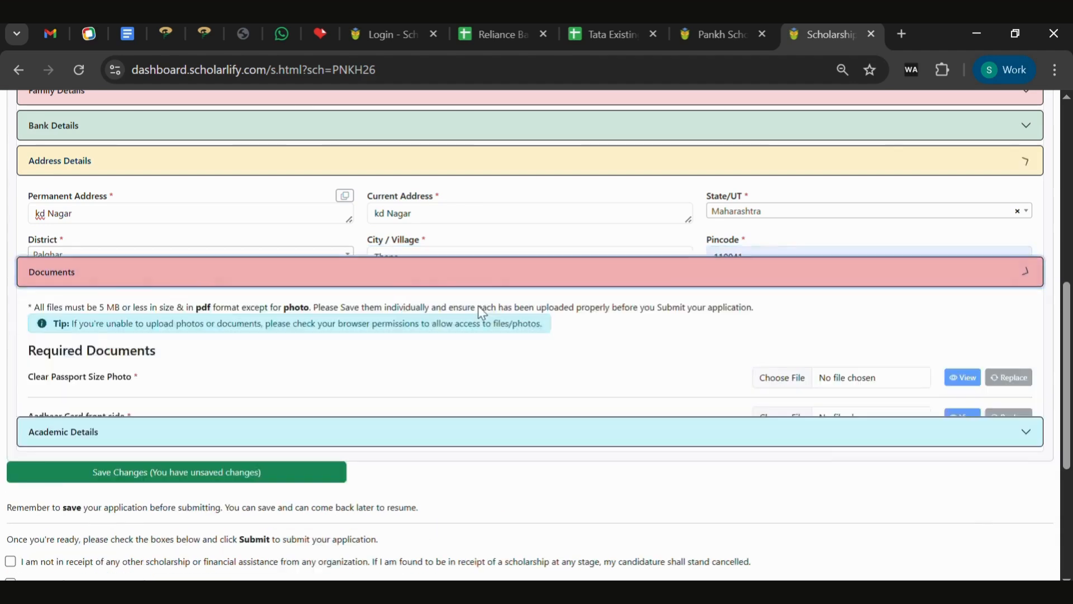
Upload files for the passport photo, Aadhaar front and back, admission proof and income proof.
click(785, 302)
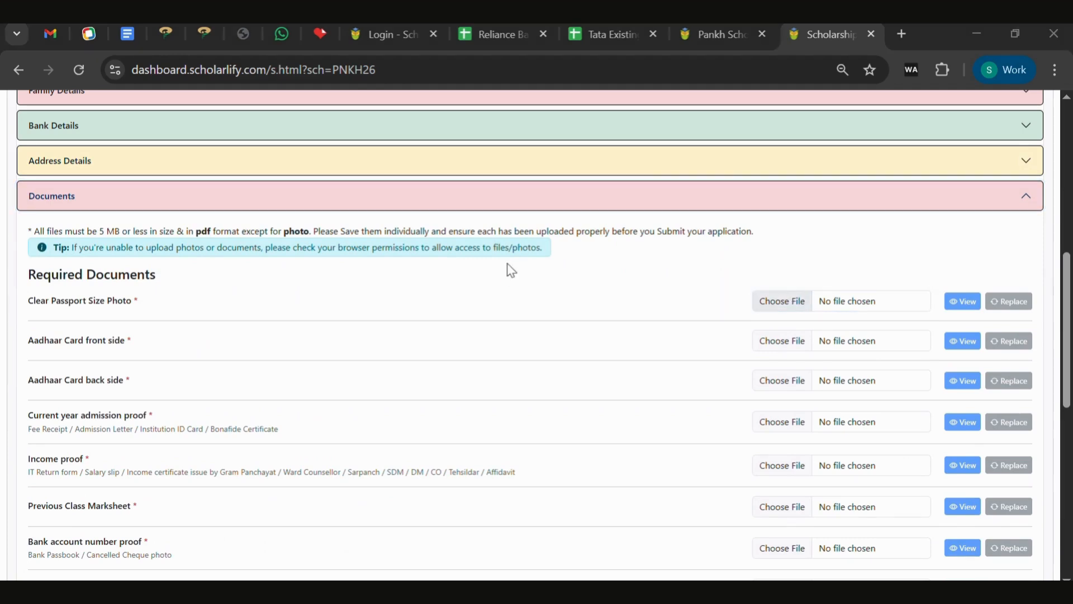
double_click(188, 190)
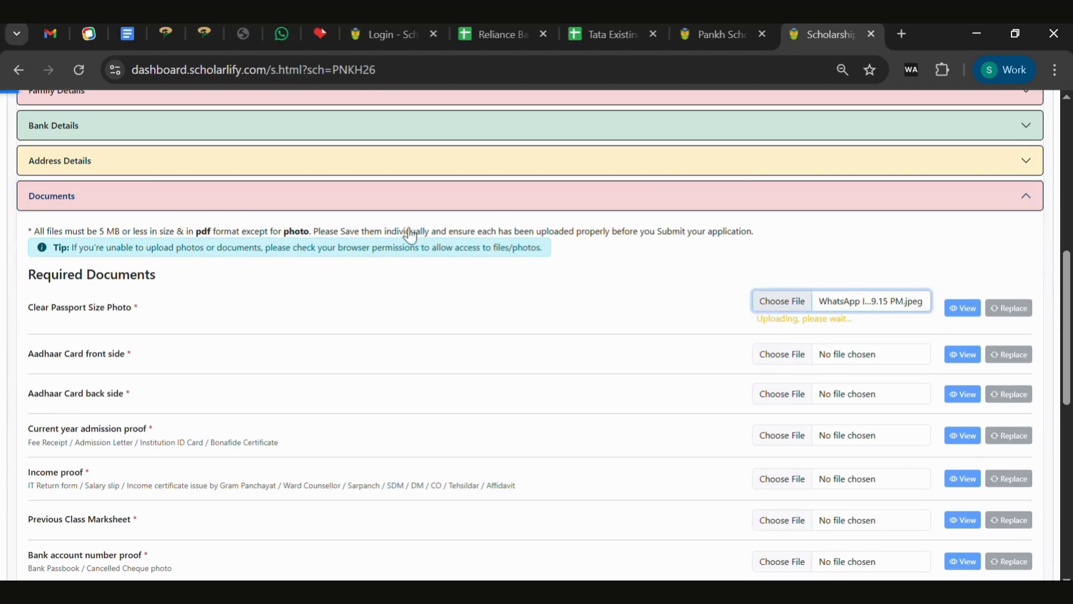
click(795, 351)
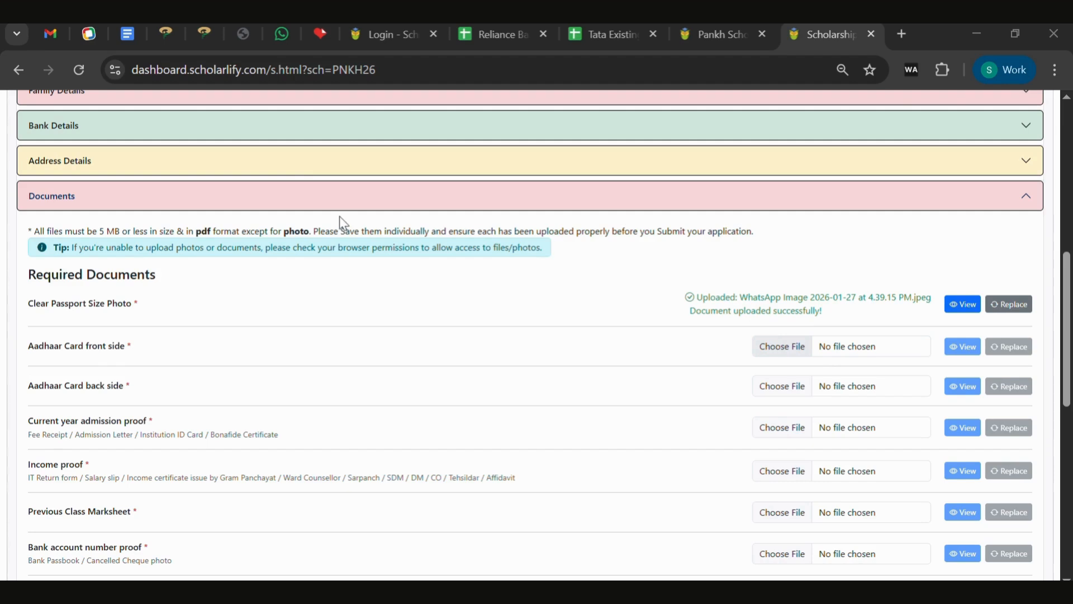
double_click(170, 158)
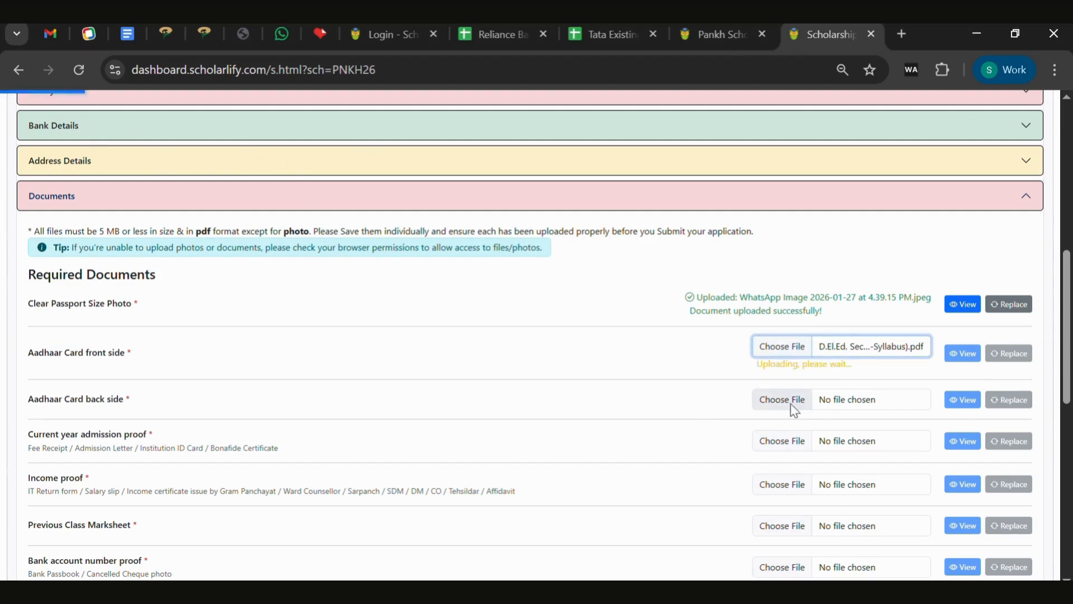
click(787, 397)
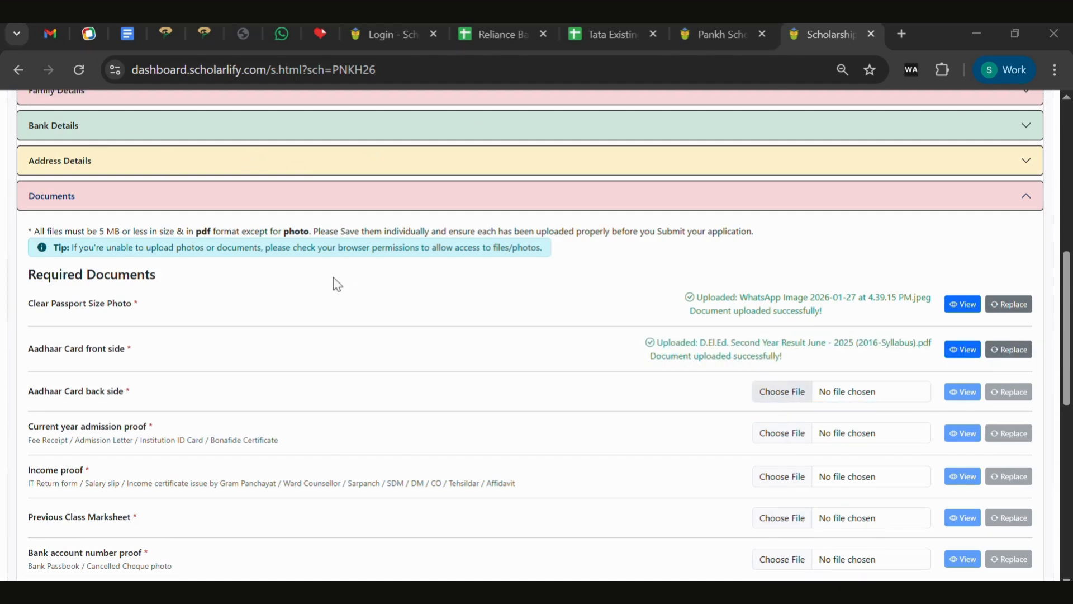
double_click(205, 197)
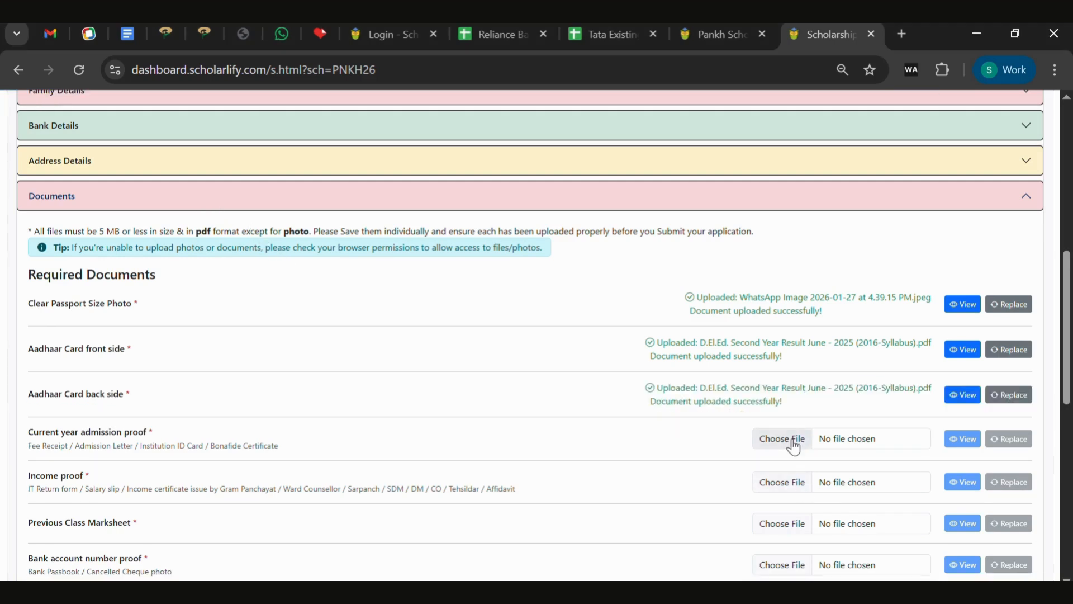
click(788, 441)
double_click(192, 183)
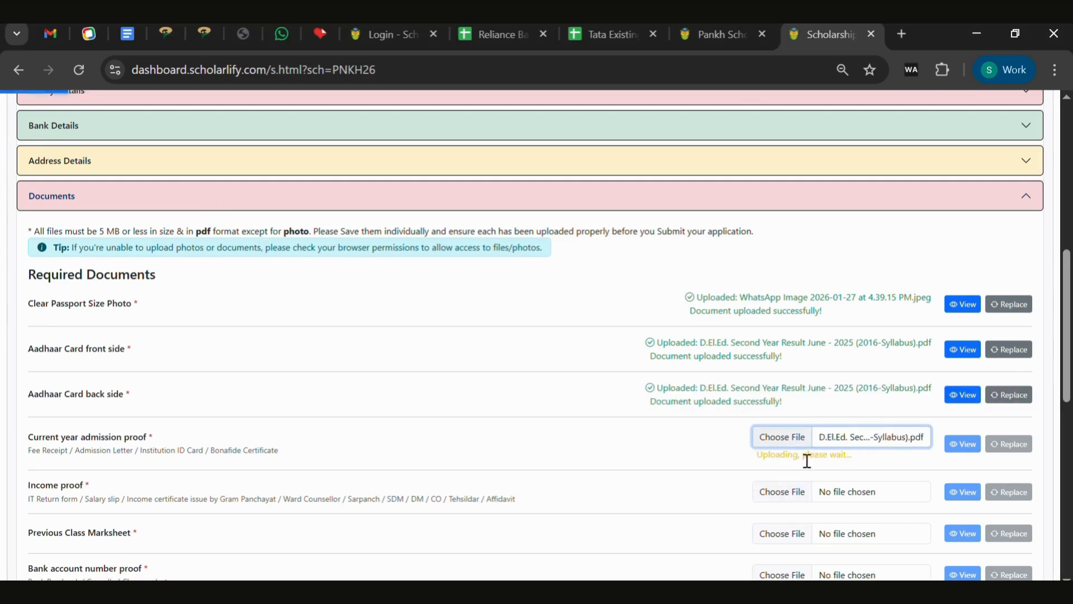
click(781, 482)
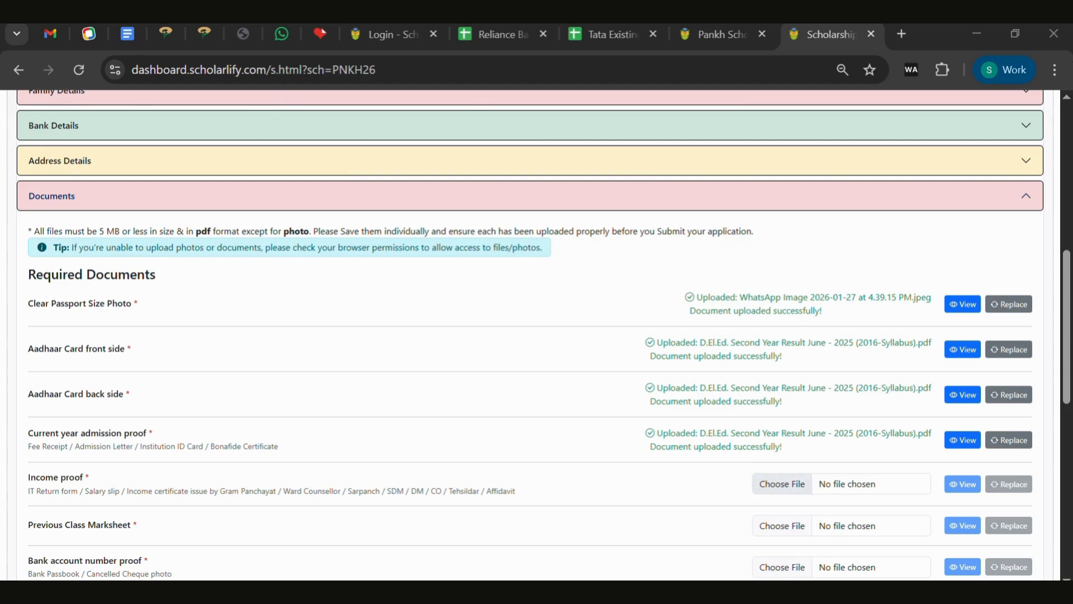
double_click(184, 178)
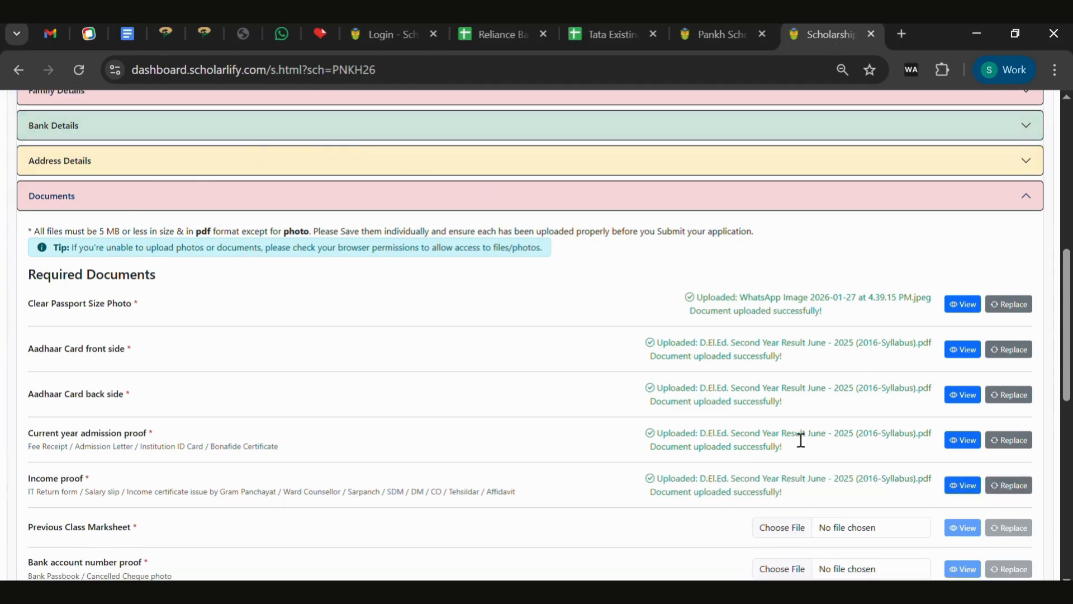
Upload files for the previous class marksheet, bank account proof and Scheduled Tribe certificate.
click(782, 527)
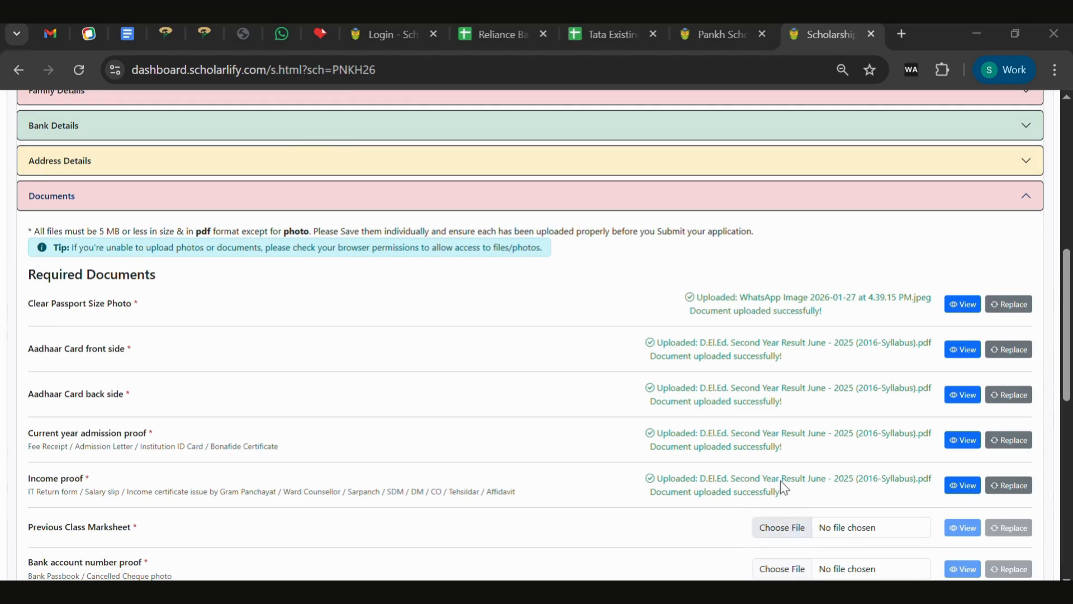
double_click(235, 211)
scroll(1057, 414, down, 4)
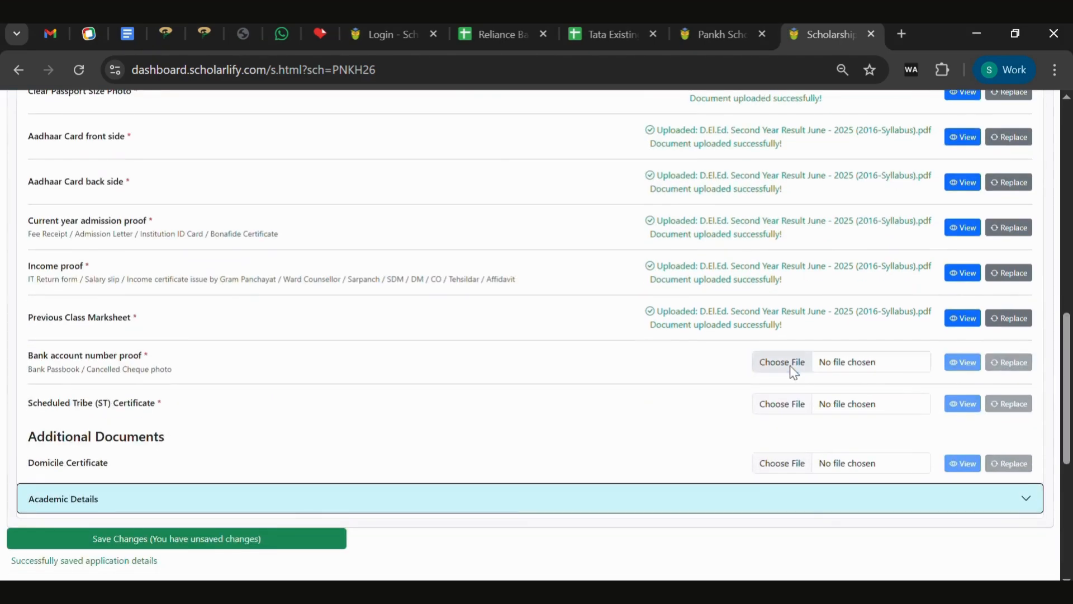
click(789, 365)
double_click(188, 171)
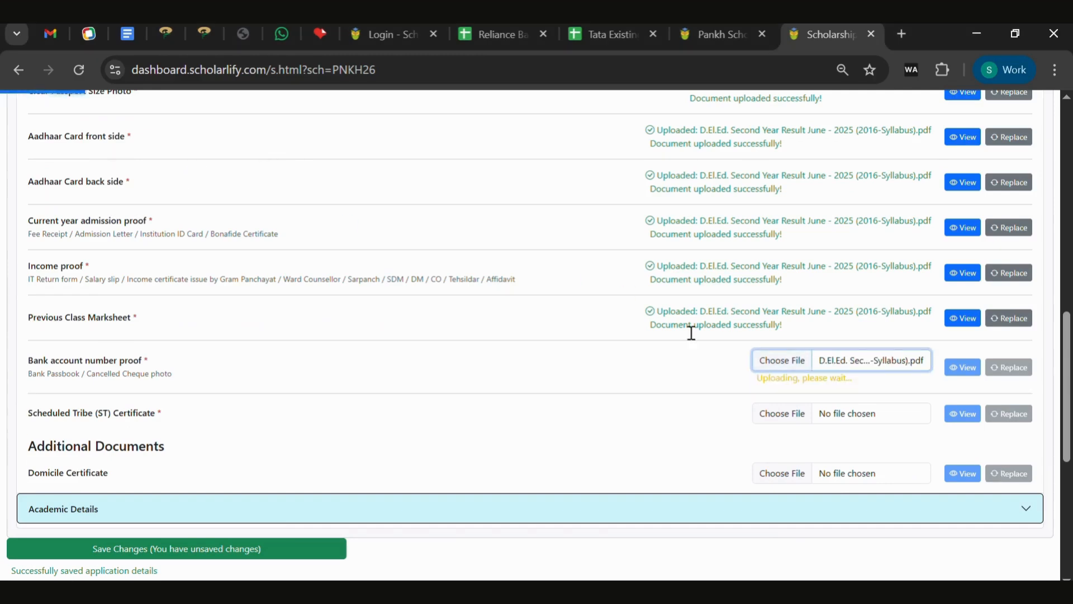
click(777, 405)
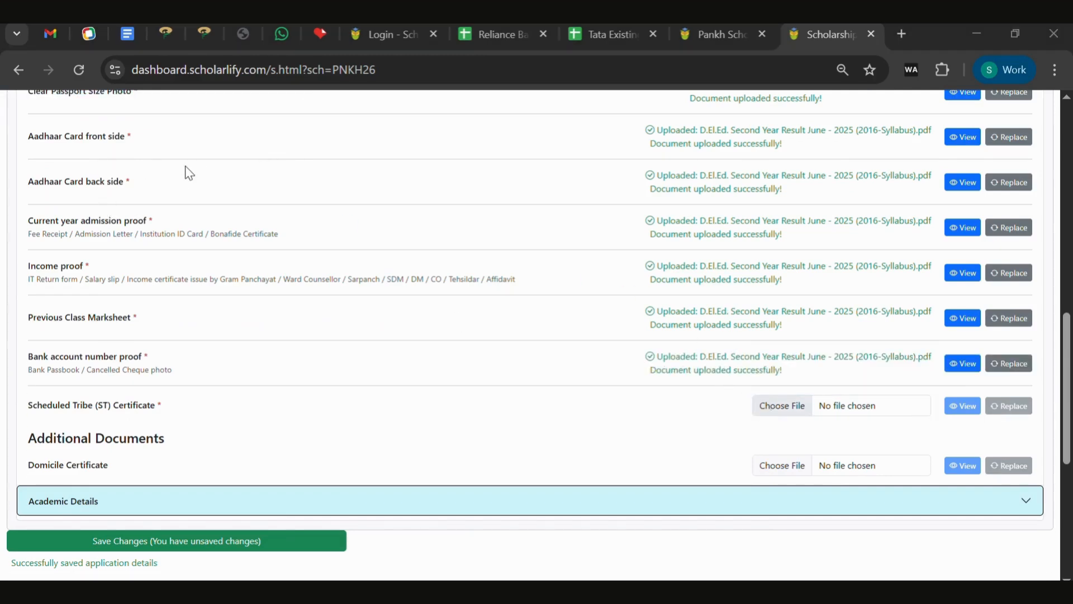
double_click(189, 174)
scroll(1068, 375, down, 1)
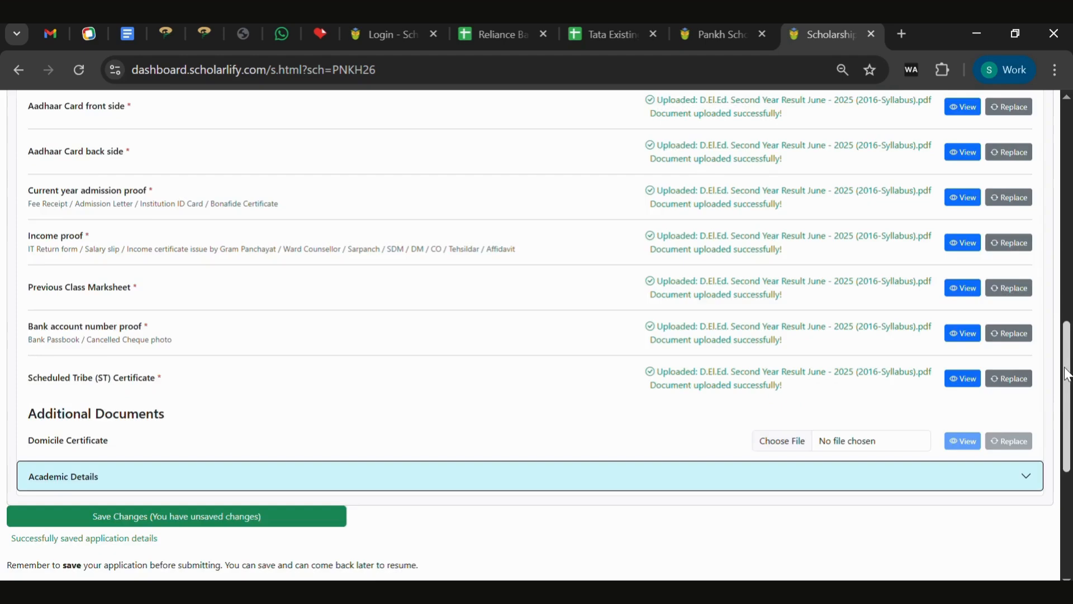
scroll(771, 168, down, 6)
Enter Class 10 annual fees 12000, year 2024-25 and marks 567 out of 600.
click(771, 157)
click(355, 238)
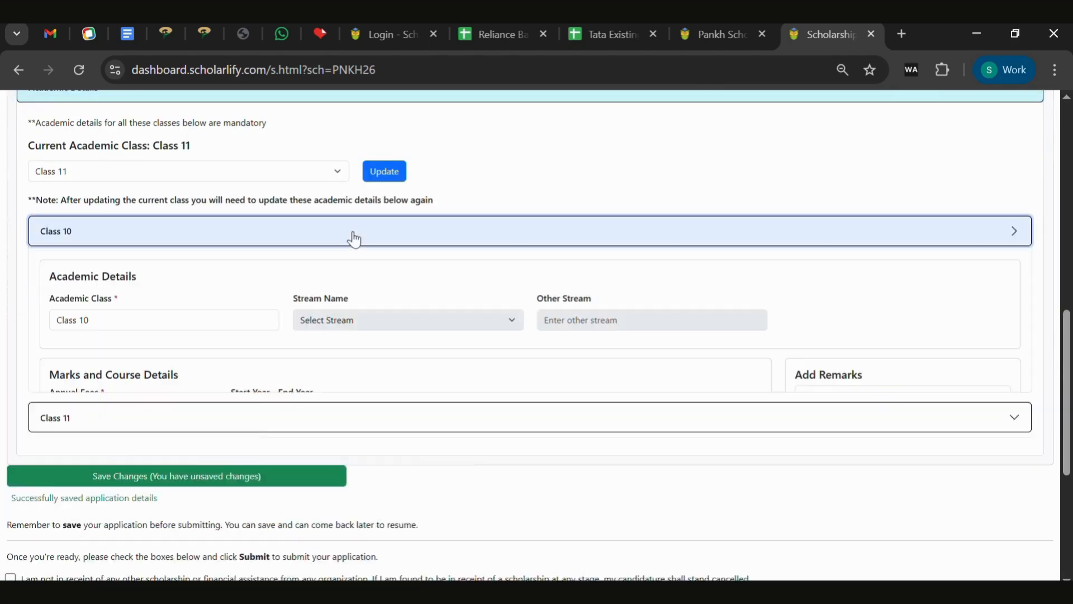
click(153, 423)
text(12000)
click(279, 412)
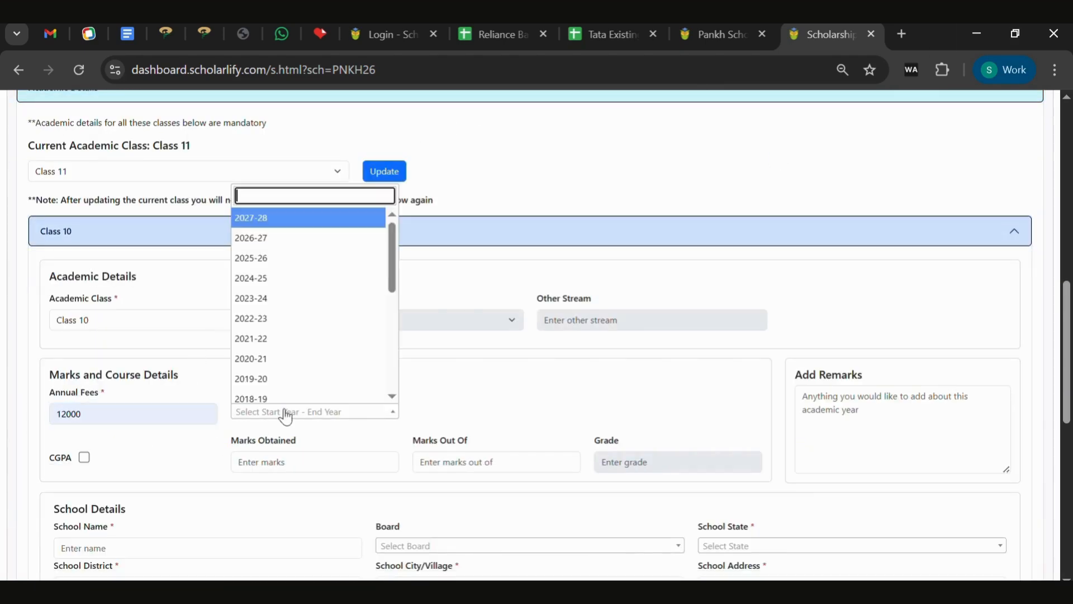
scroll(395, 286, down, 4)
scroll(395, 286, up, 4)
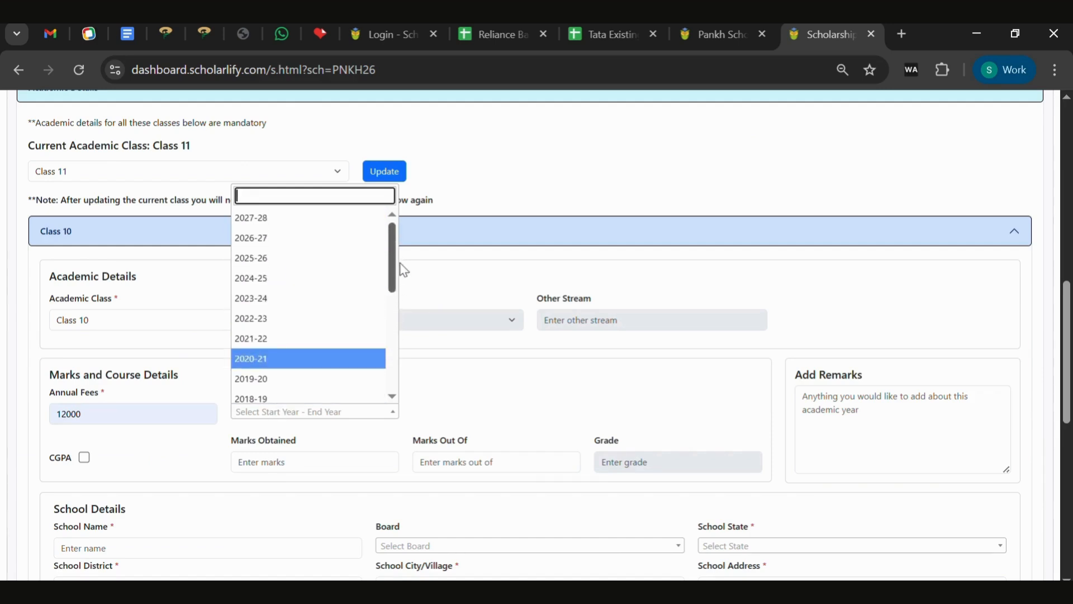
click(253, 282)
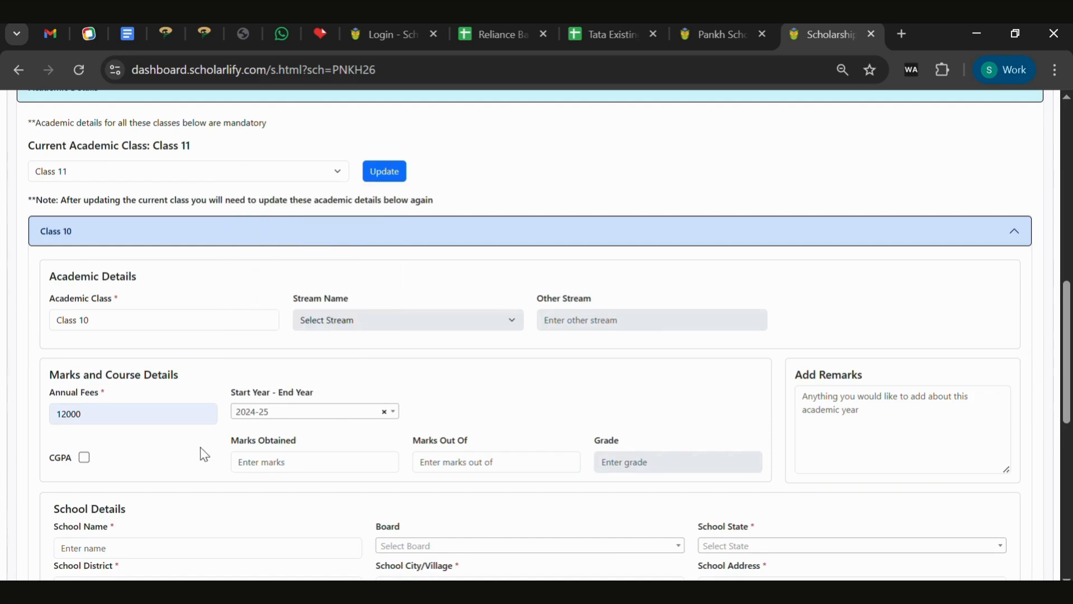
click(359, 470)
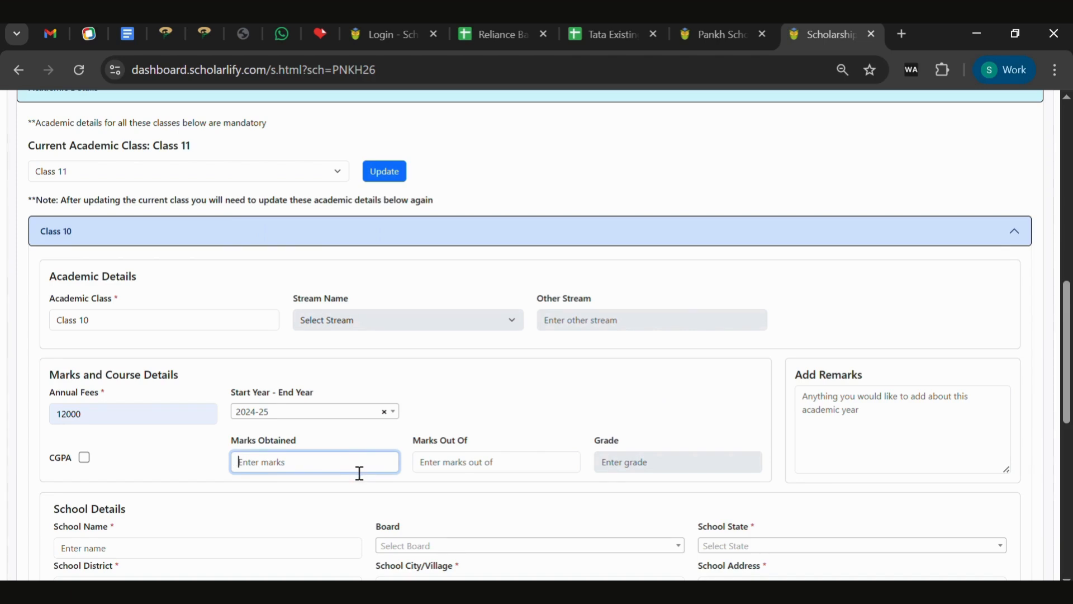
text(567)
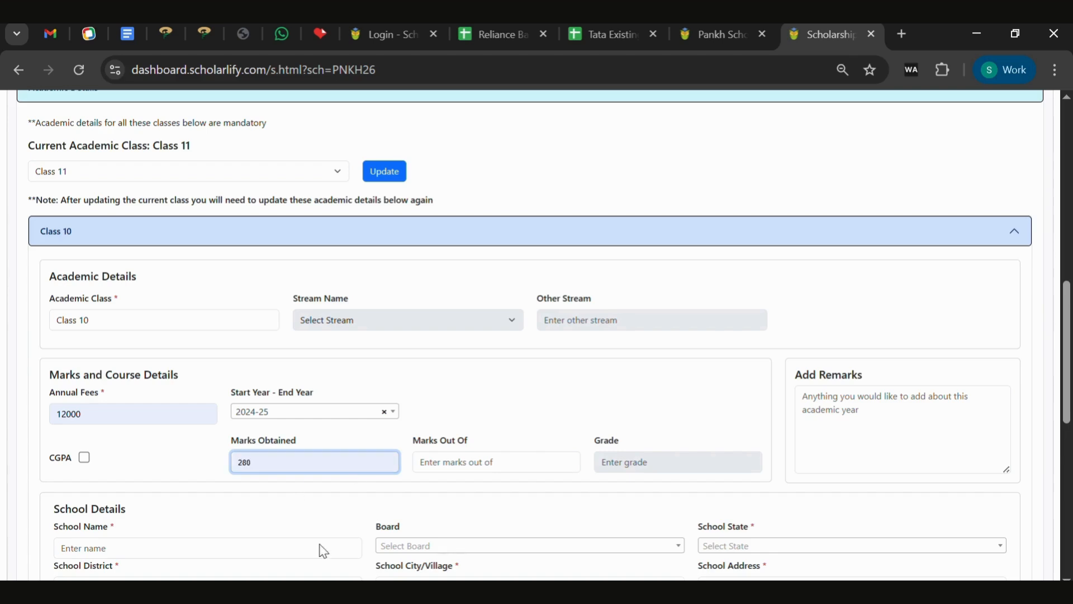
click(500, 471)
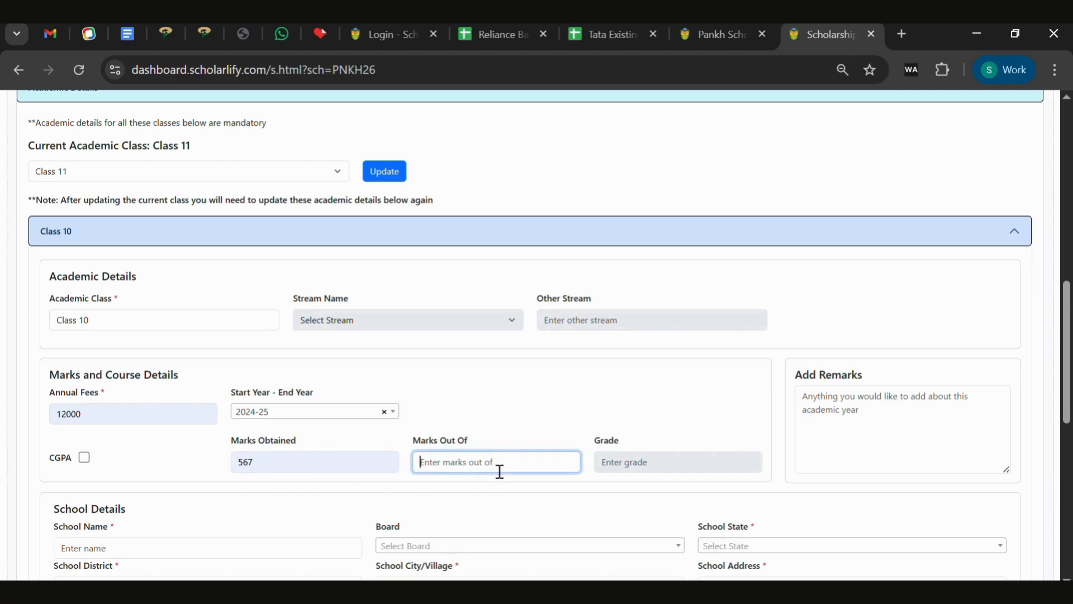
text(600)
click(707, 400)
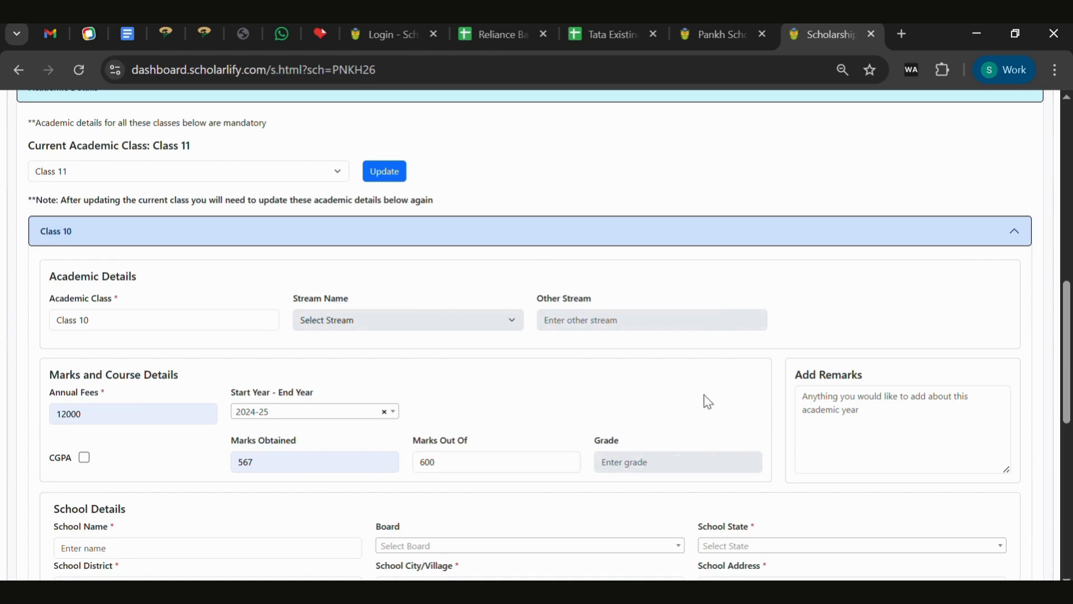
Enter Class 10 school DPS, board IB, Maharashtra, Beed, city Achal Ganj and the school address.
scroll(703, 400, down, 5)
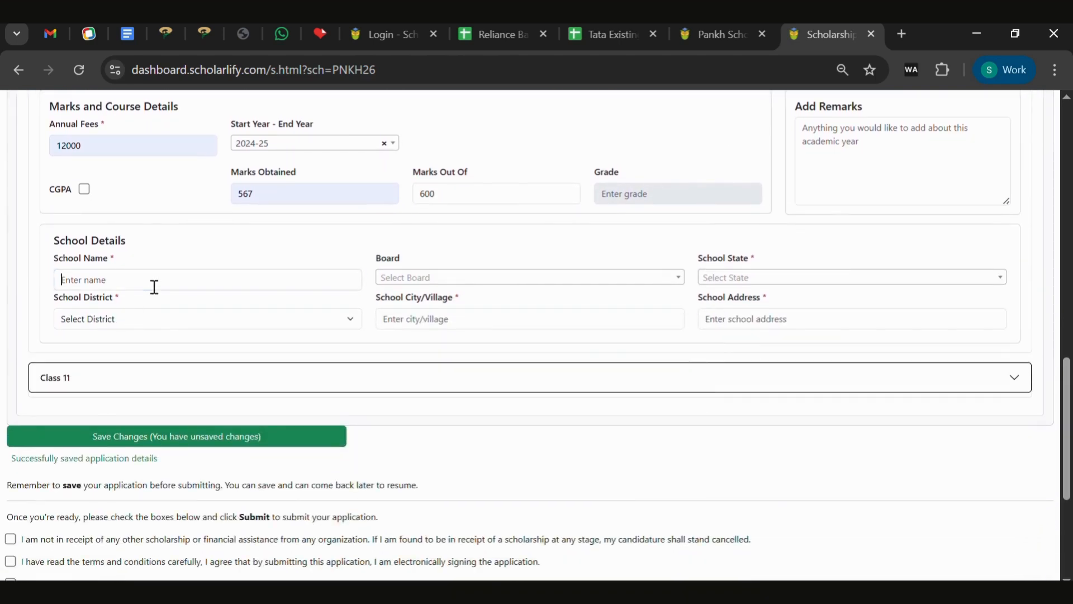
text(DPS)
click(475, 278)
click(464, 458)
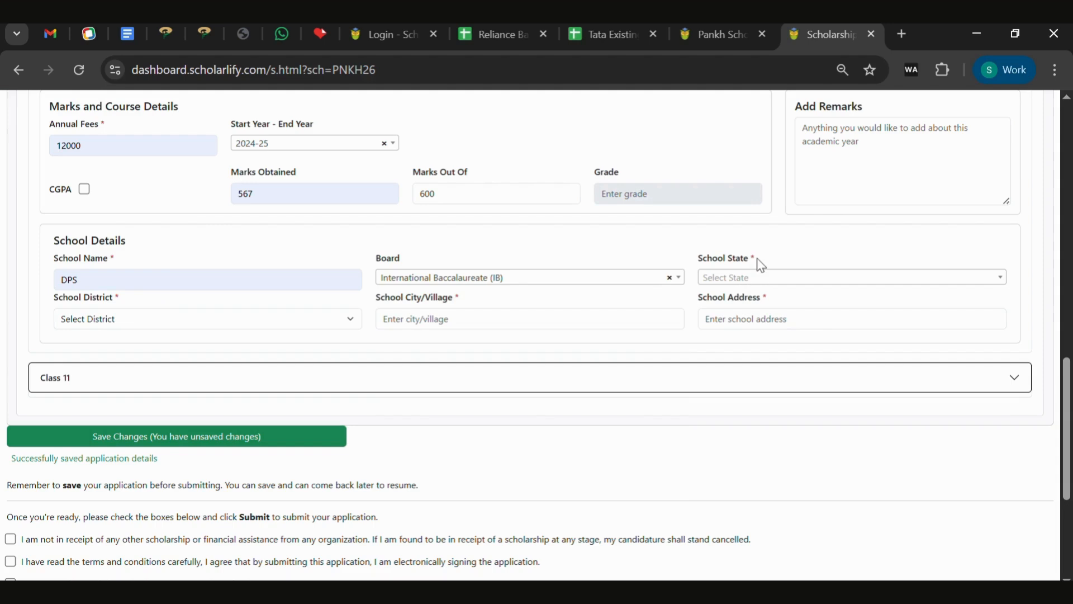
click(761, 277)
text(m)
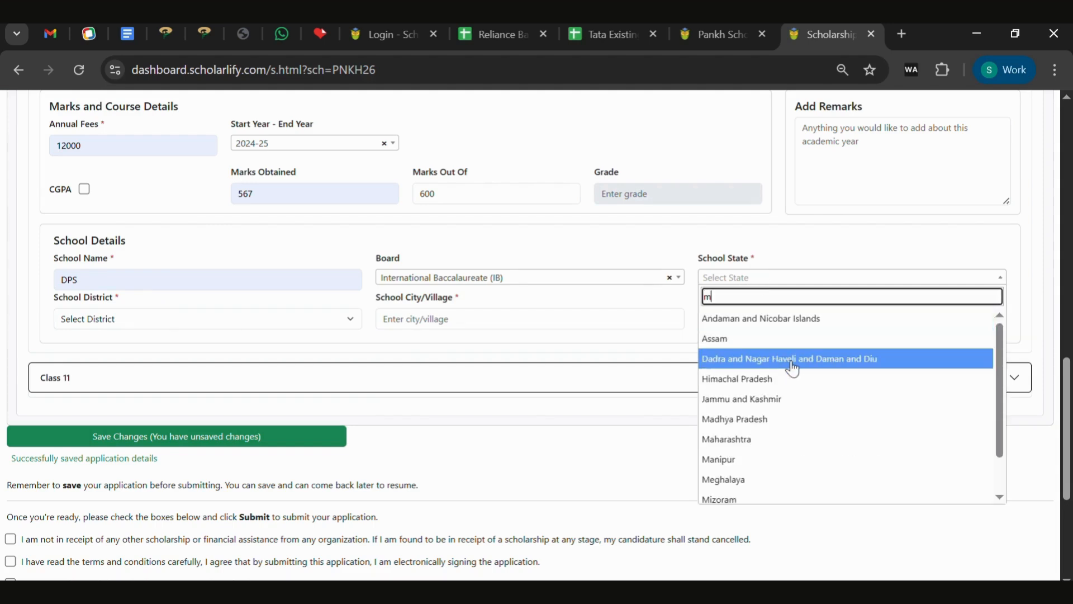
click(792, 439)
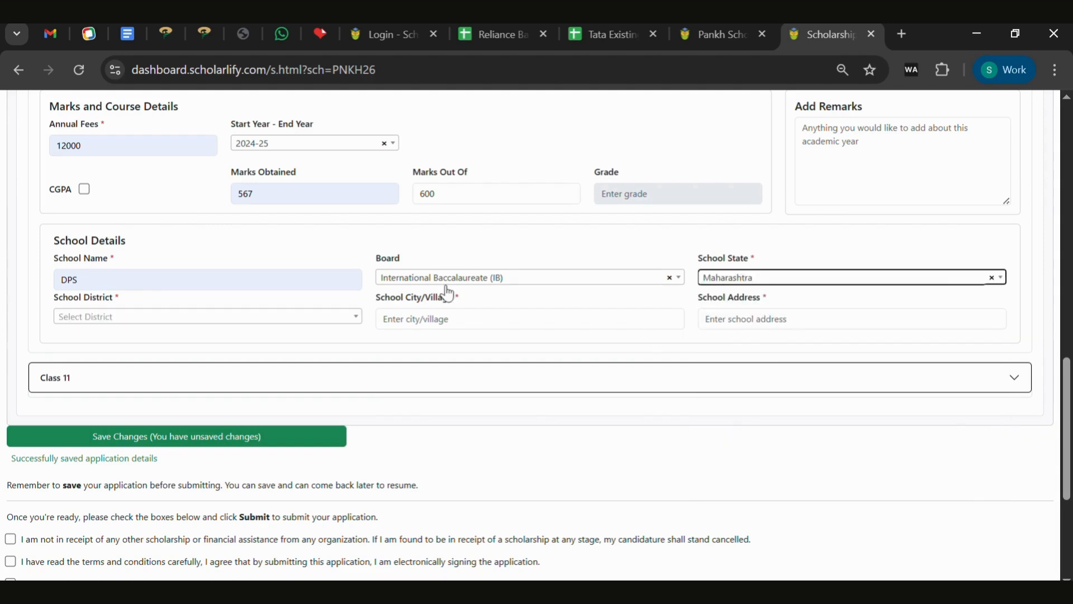
click(329, 317)
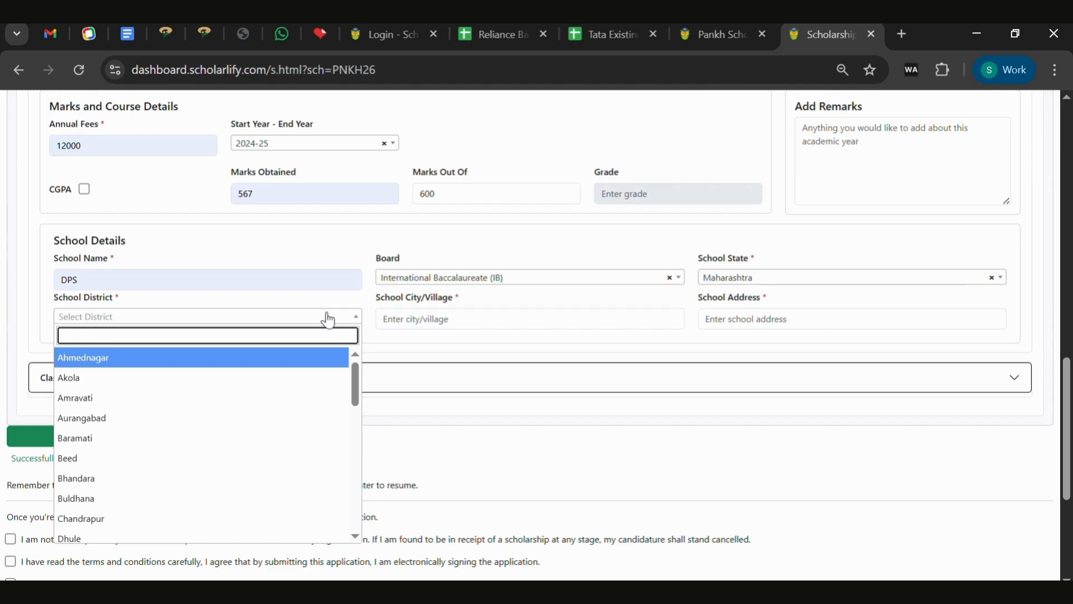
click(132, 457)
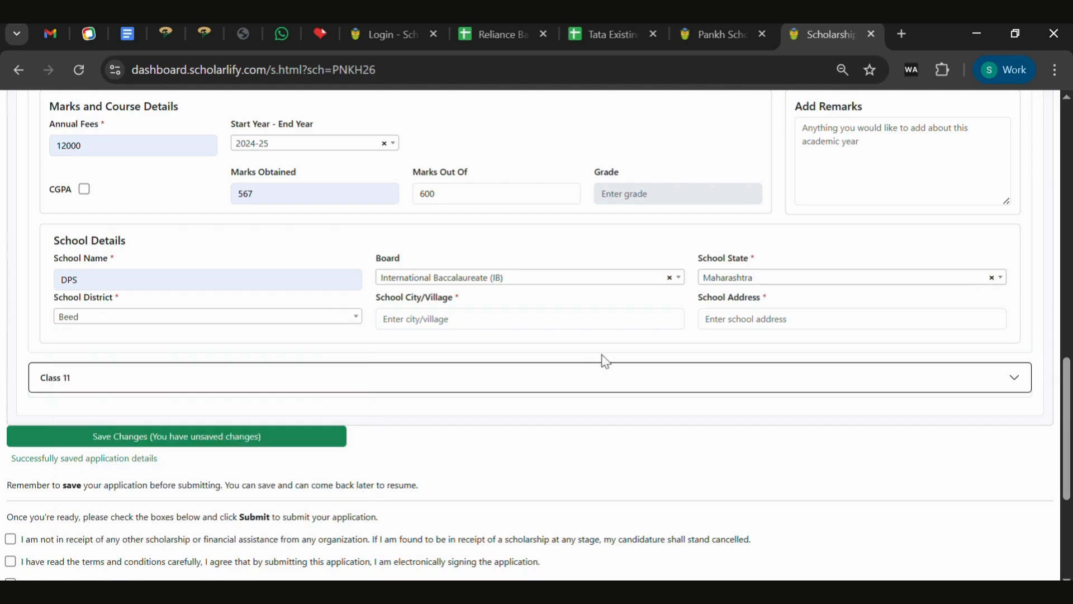
click(524, 336)
text(Achal Ganj)
click(792, 323)
text(kd nagar)
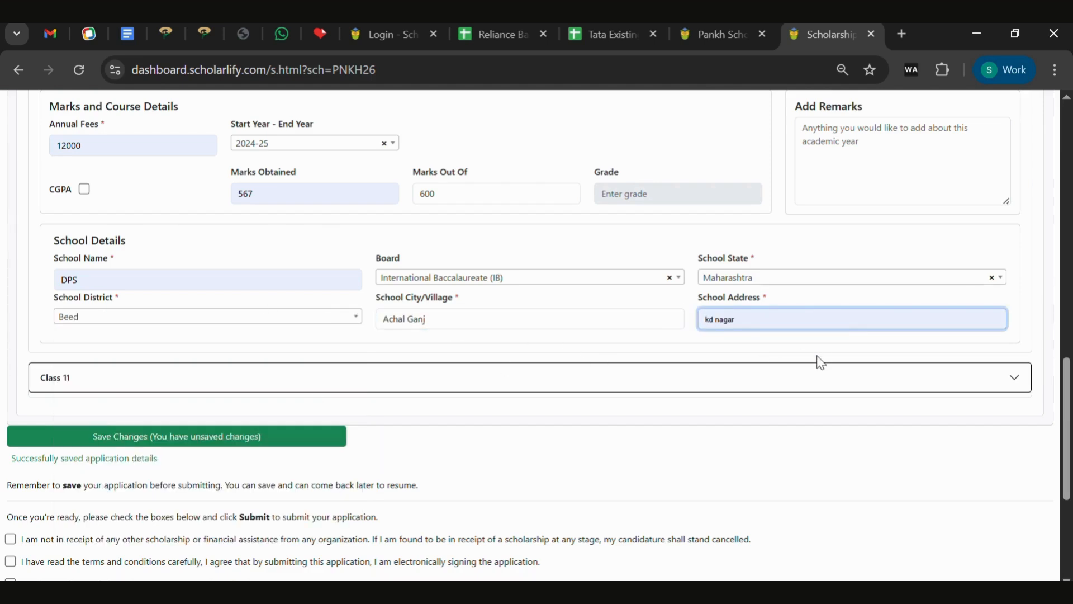
click(704, 374)
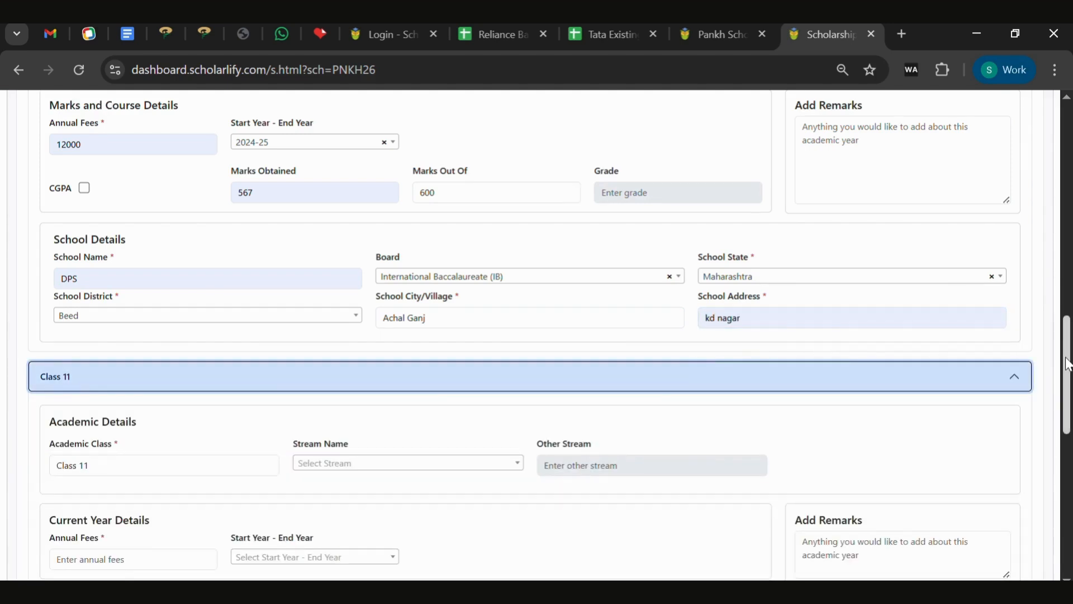
Enter Class 11 annual fees 12000, year 2025-26 and stream Humanities / Arts.
scroll(1062, 362, down, 3)
click(139, 370)
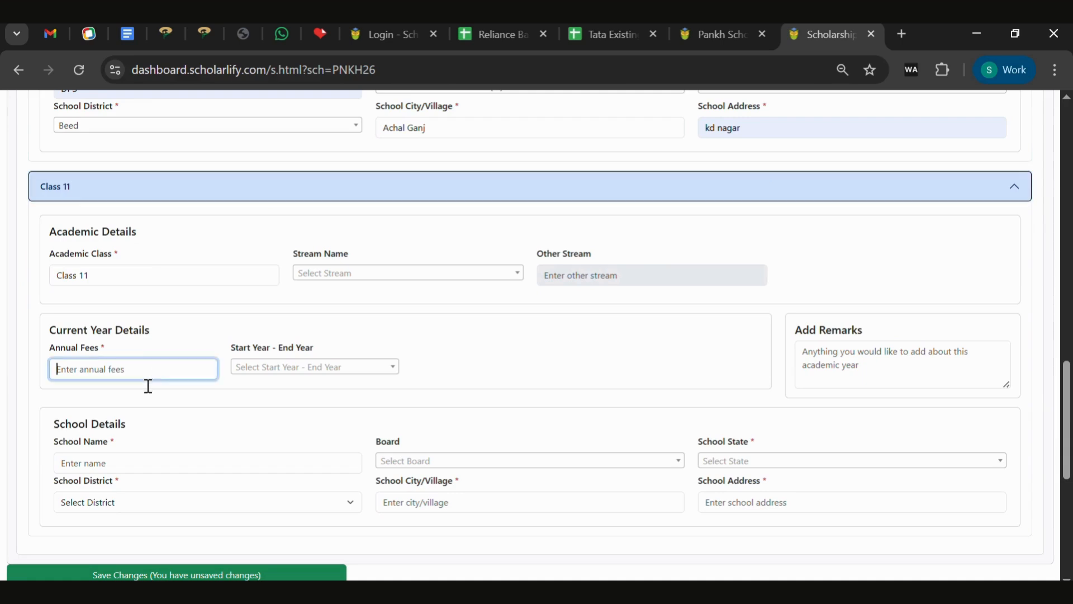
text(12000)
click(263, 368)
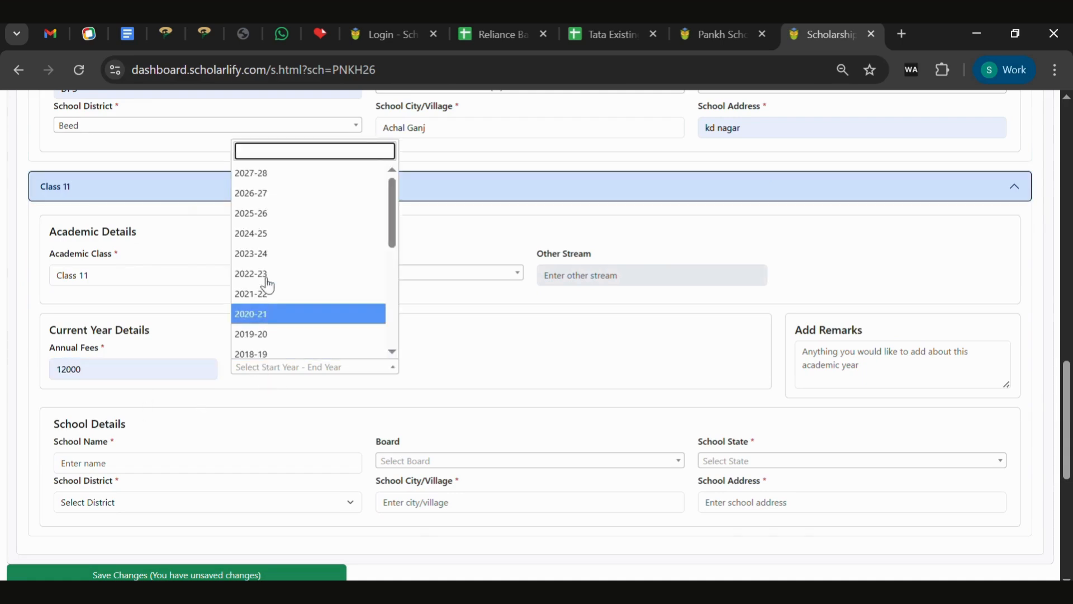
click(274, 214)
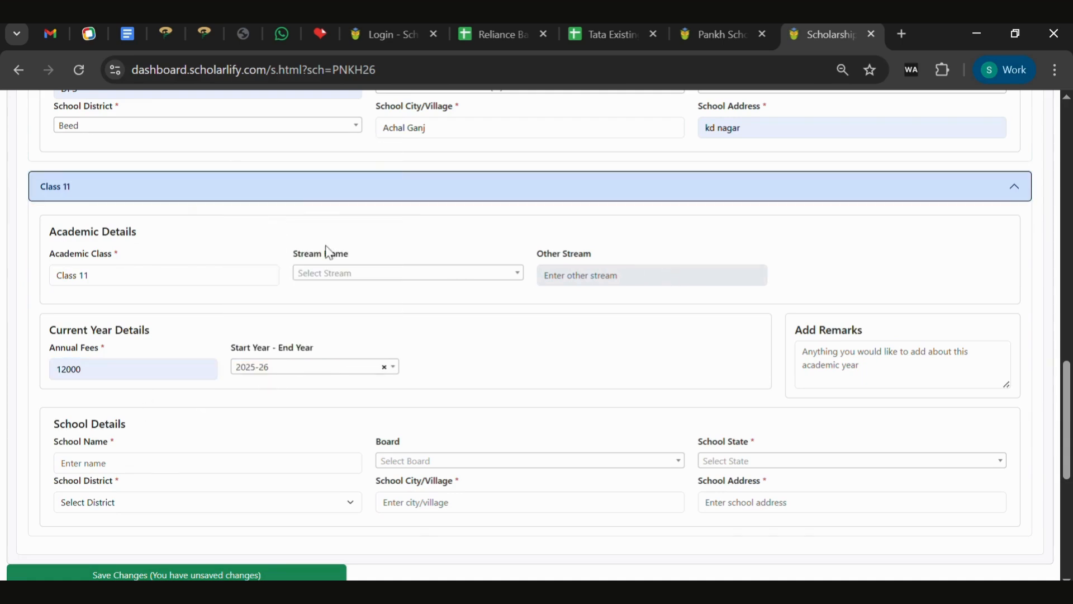
click(342, 274)
click(342, 333)
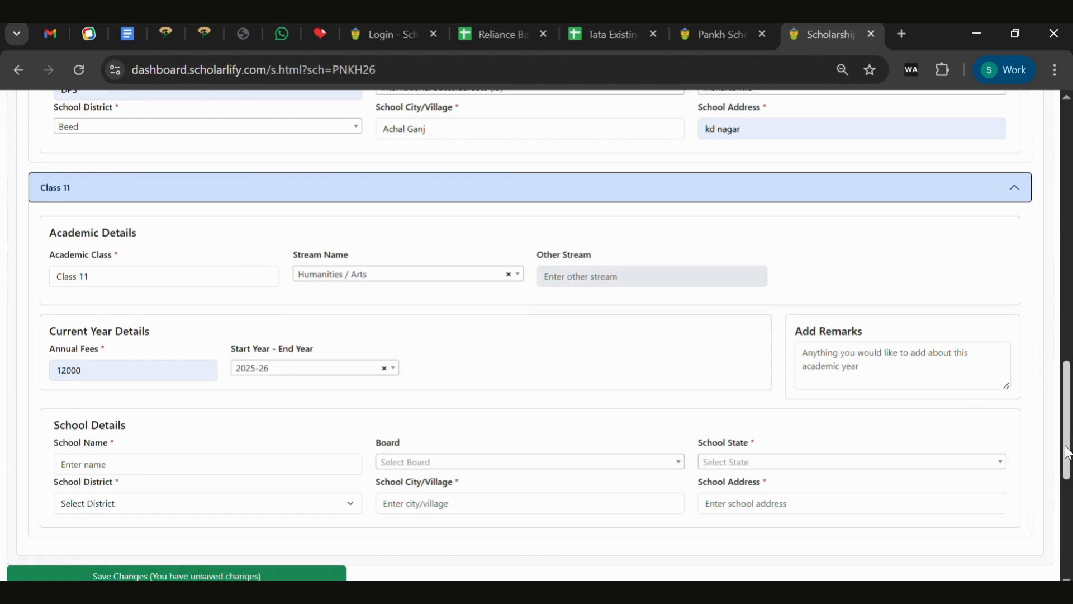
scroll(1031, 430, down, 7)
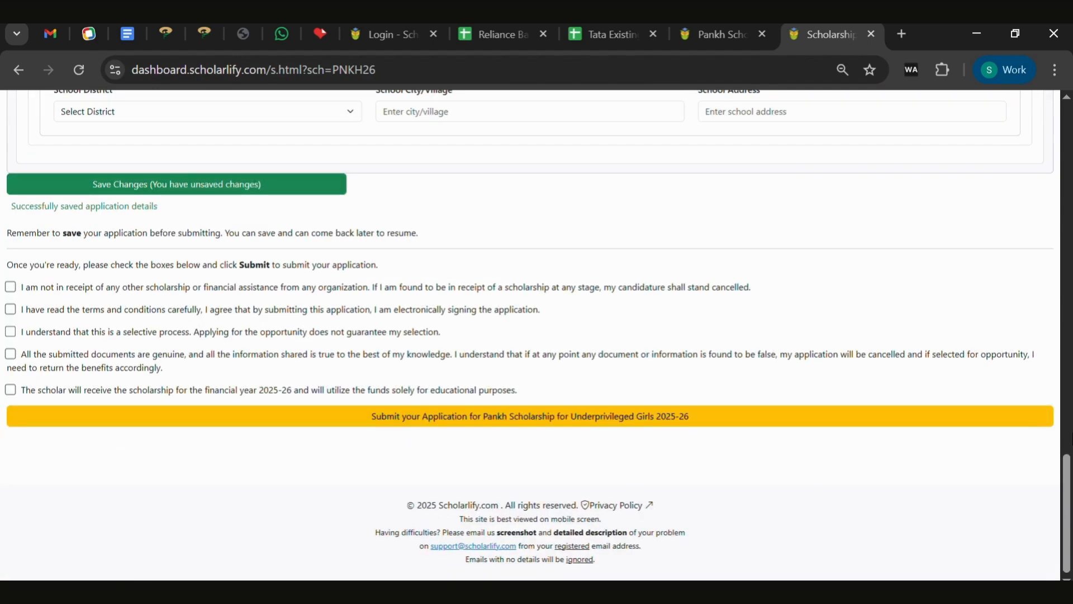
scroll(132, 137, up, 4)
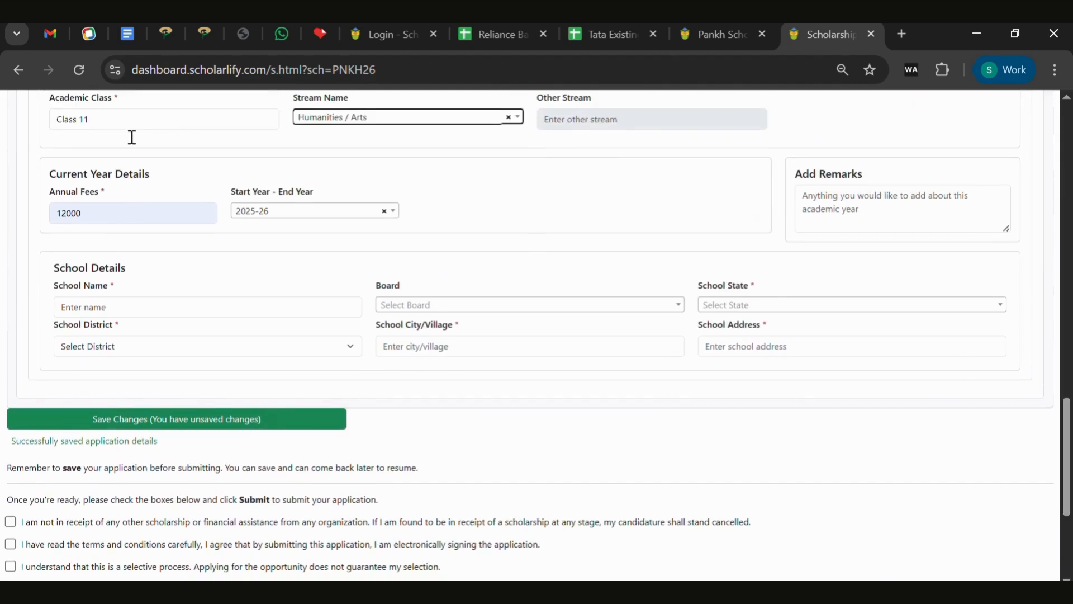
Enter Class 11 school dps, board GED, Maharashtra, Beed, Achalpur and address, then save changes.
click(148, 311)
text(dps)
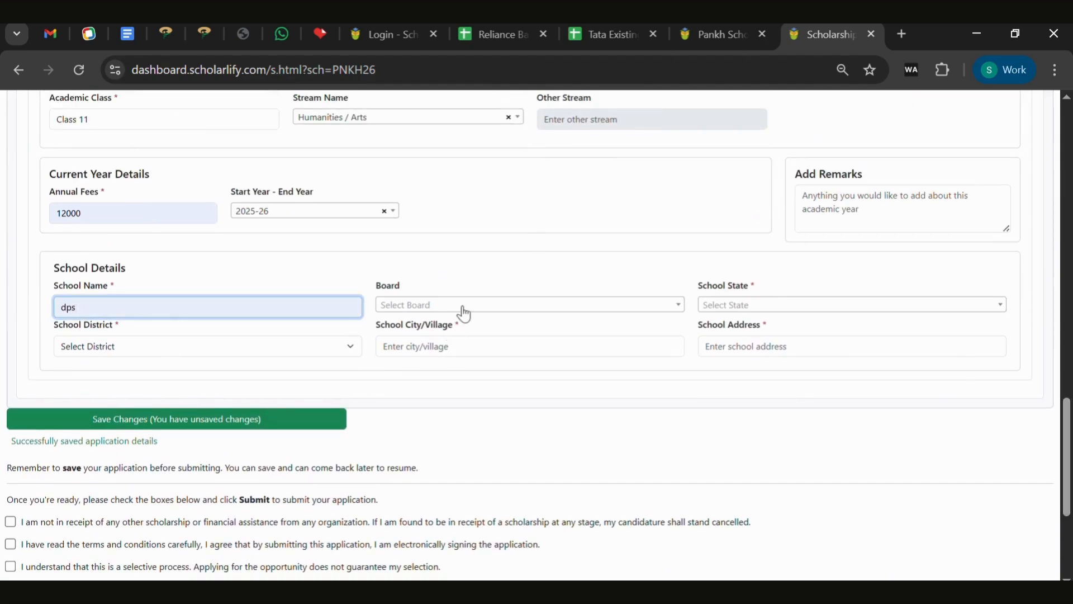
click(463, 306)
click(408, 468)
click(791, 307)
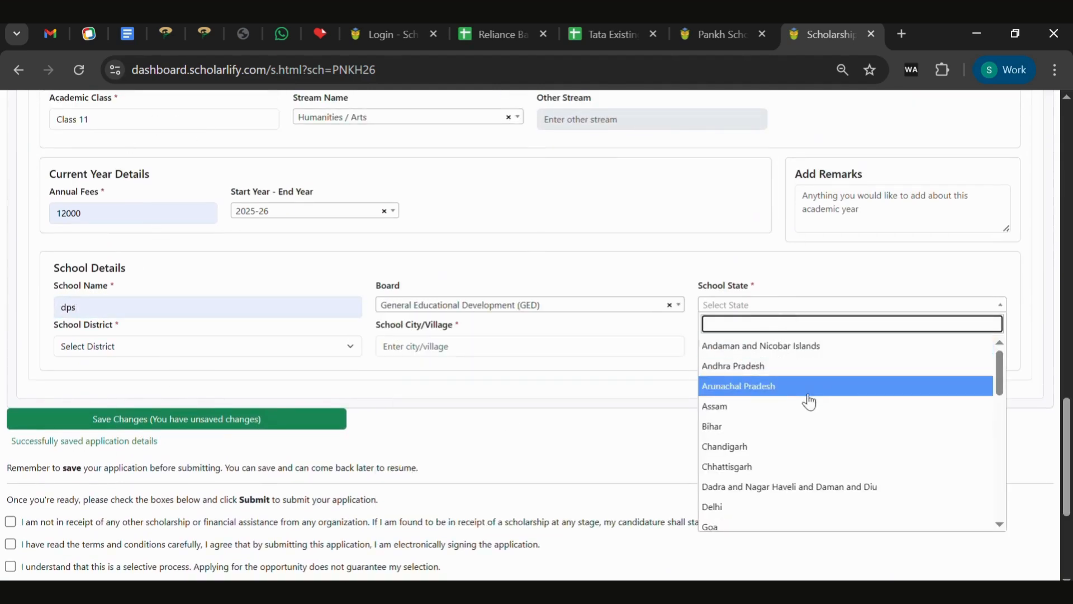
text(maha)
key(Return)
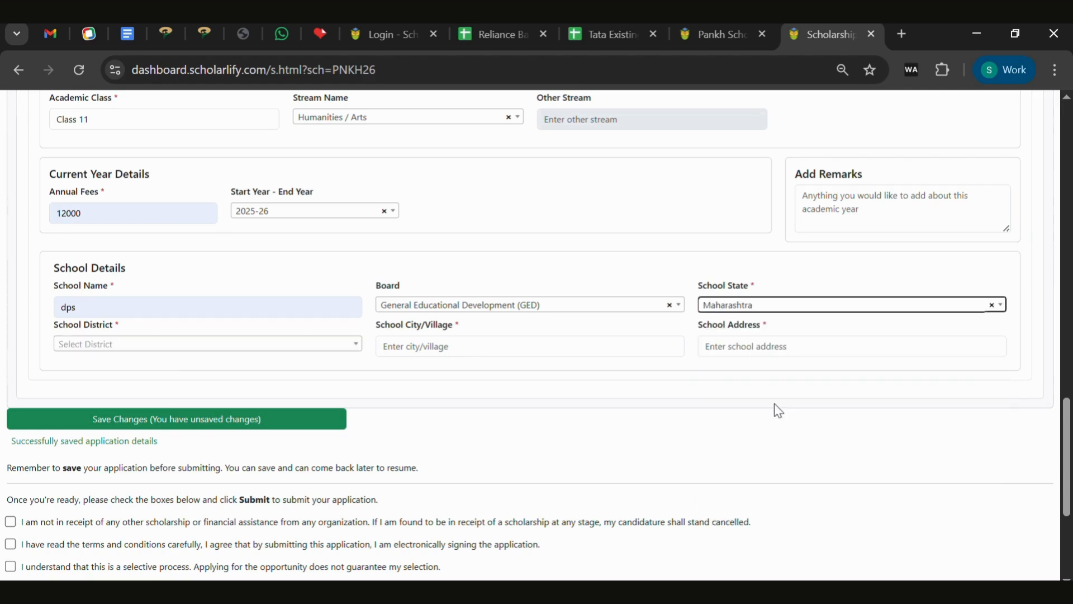
click(120, 344)
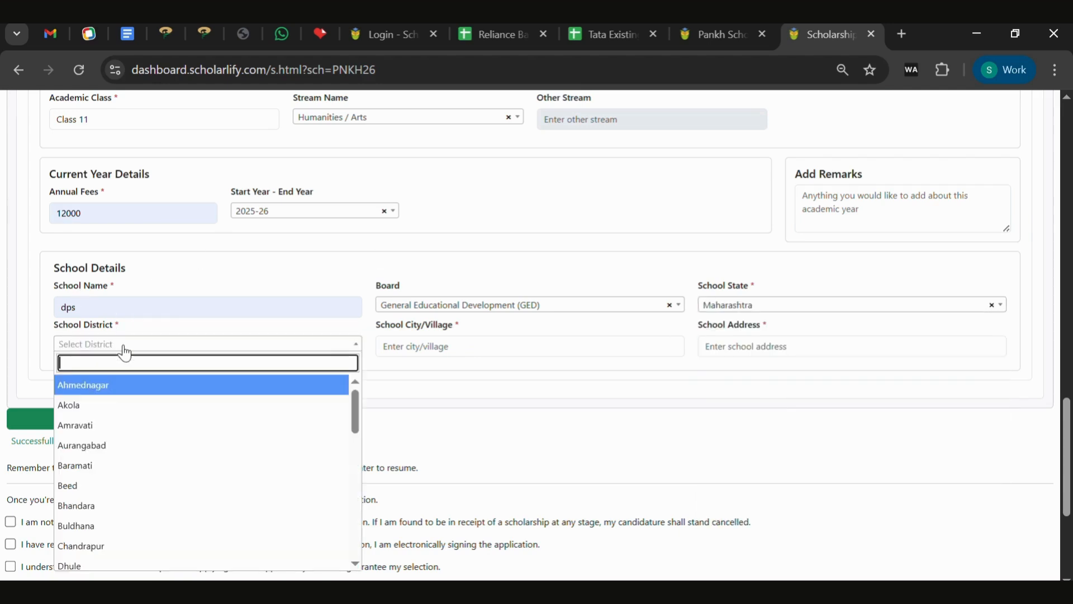
click(99, 484)
click(489, 351)
text(Achalpur)
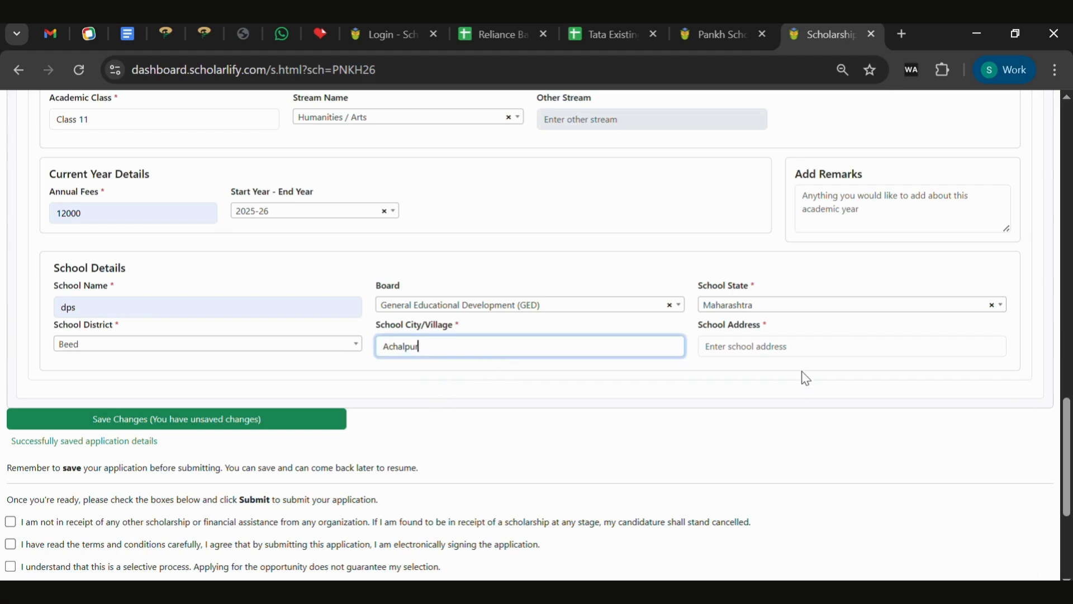
click(796, 352)
text(kd nagar)
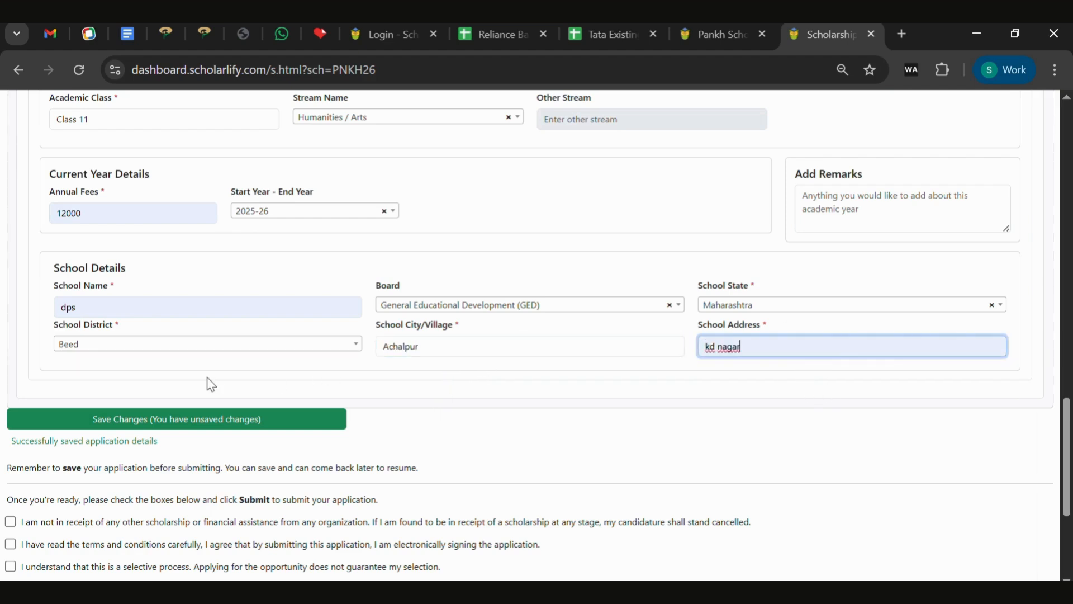
click(229, 425)
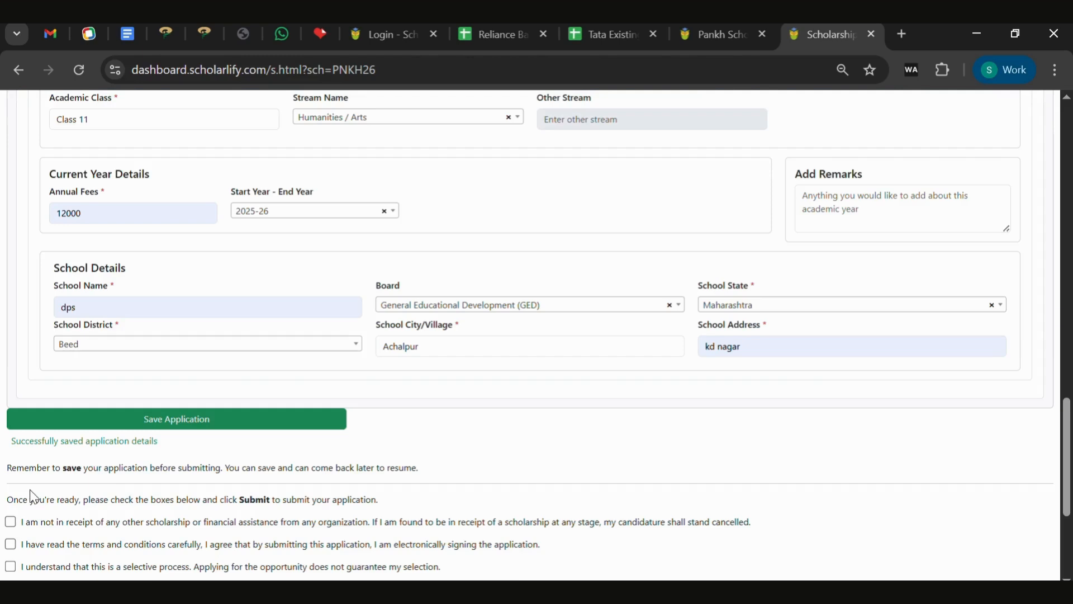
Tick the declarations, including the 2025-26 funds one, and submit the Pankh application from the preview.
scroll(733, 277, down, 4)
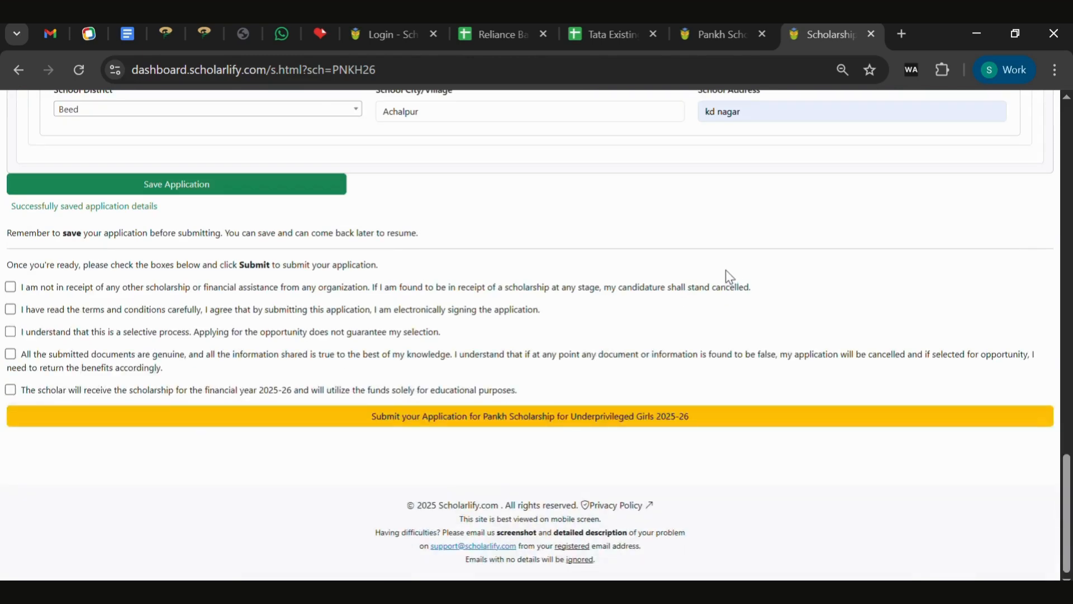
click(11, 309)
click(10, 331)
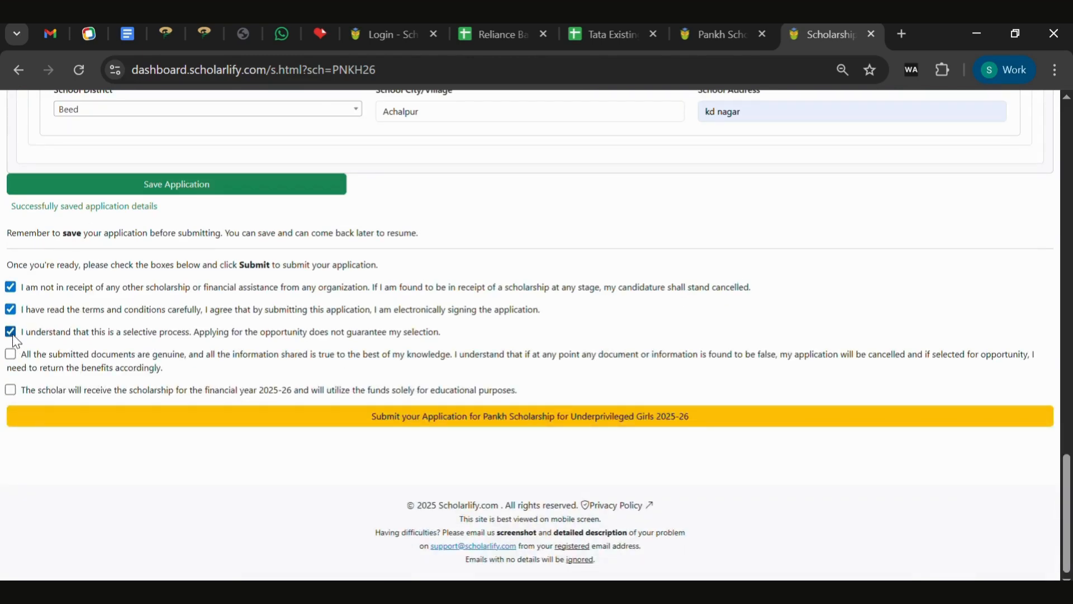
click(10, 389)
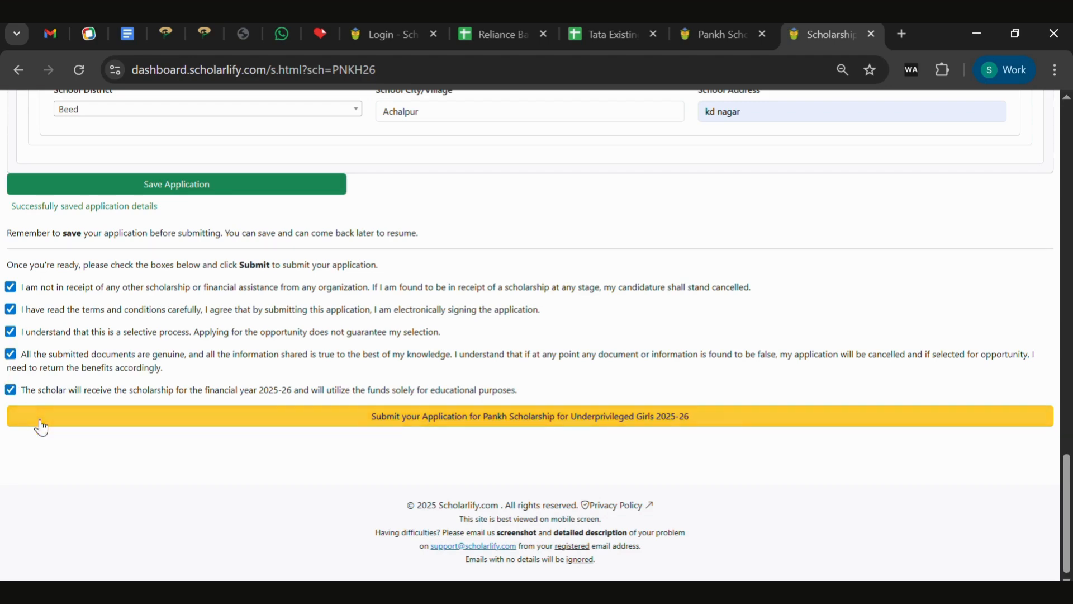
click(38, 420)
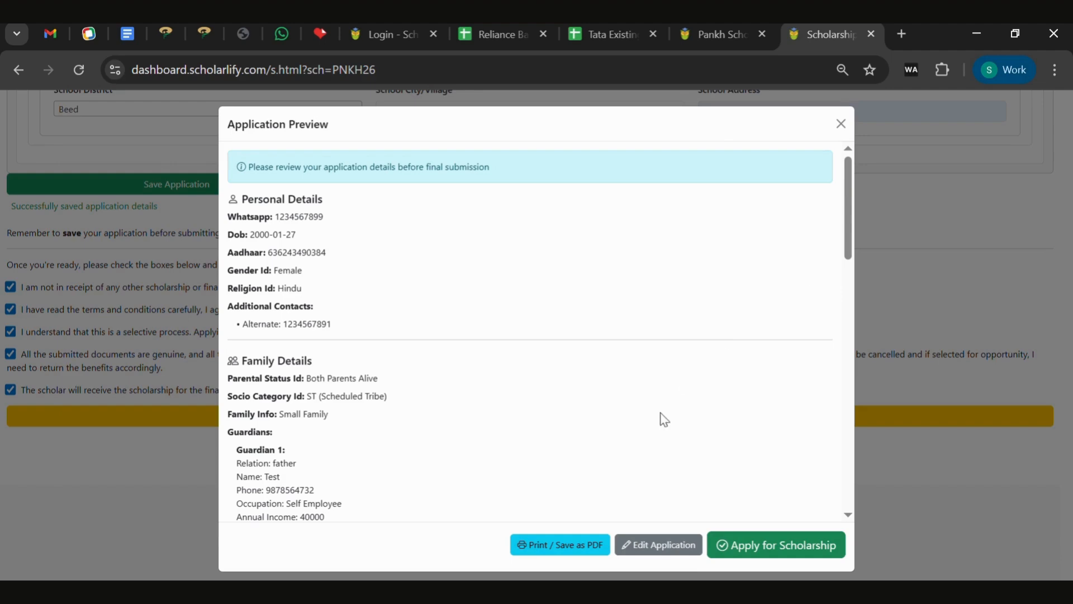
click(783, 551)
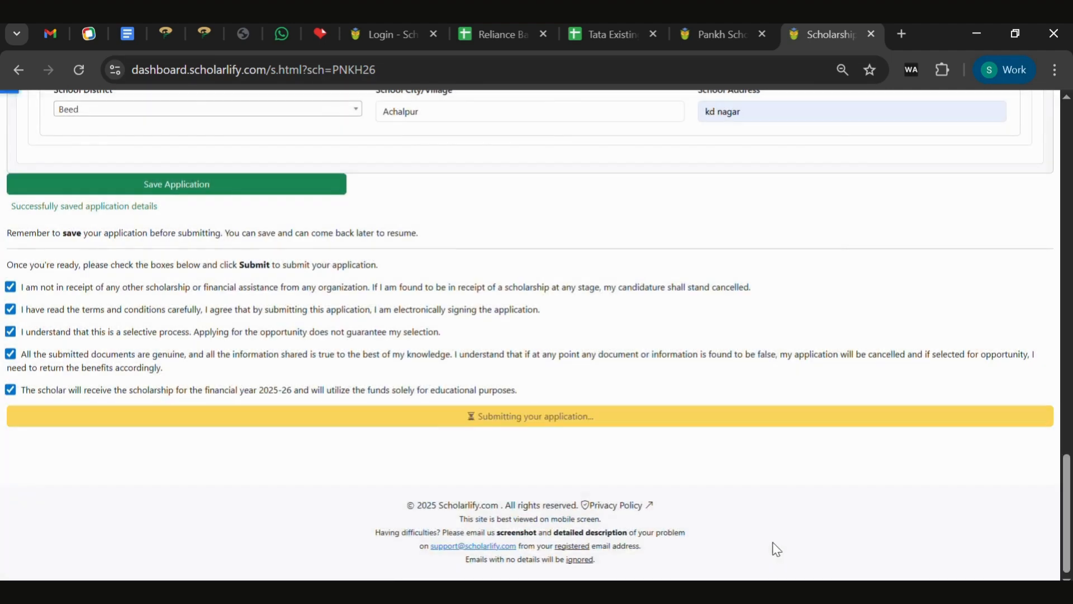